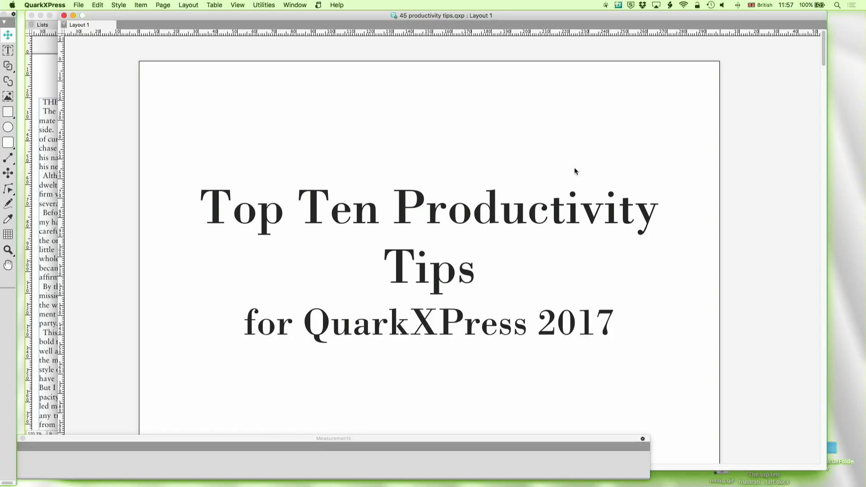
On the "#10 Tool tips and tool keys" page, try the text content, text linking, picture content, rectangle box and line tools in turn
scroll(545, 222, down, 10)
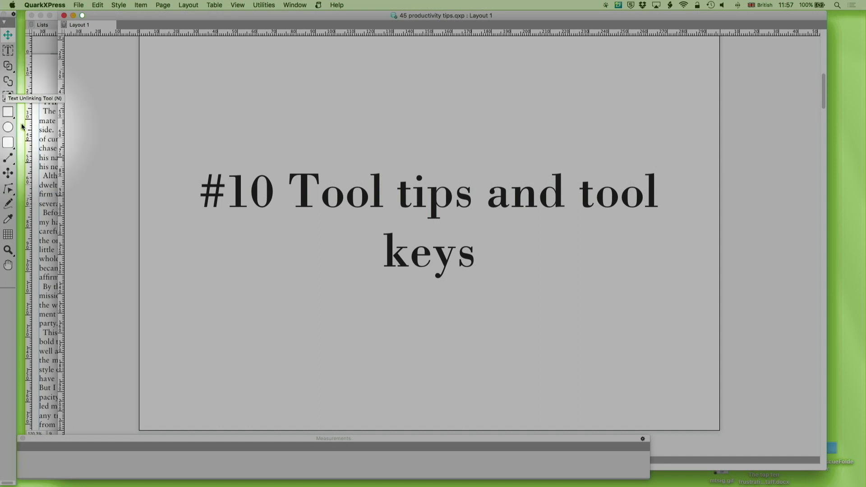
click(9, 53)
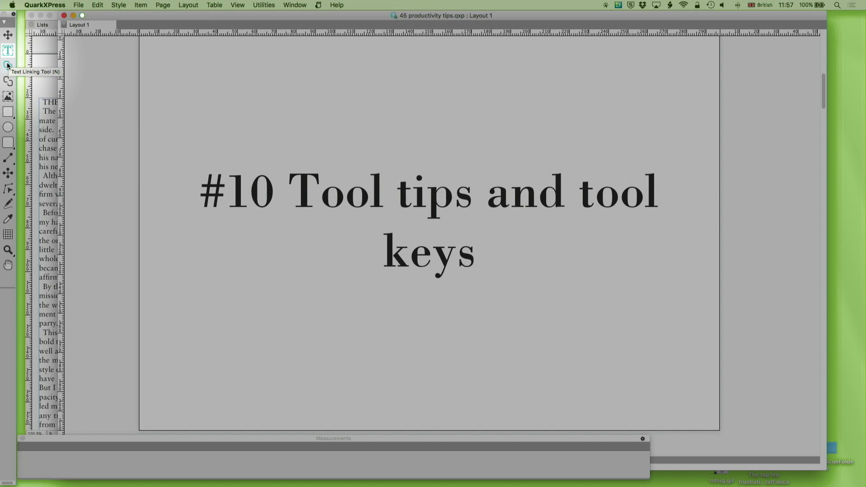
click(7, 65)
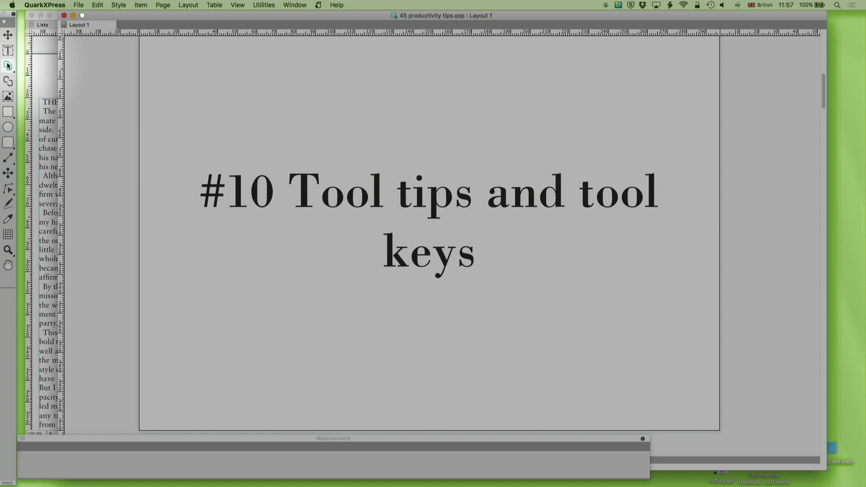
click(10, 100)
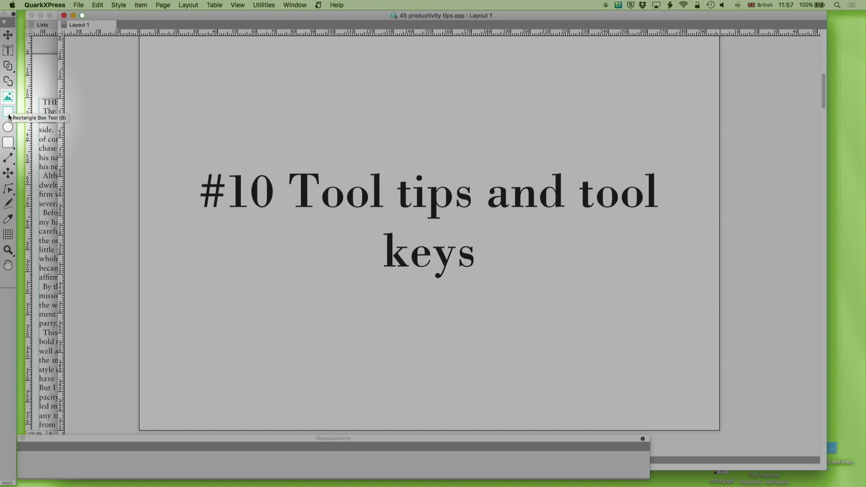
click(9, 113)
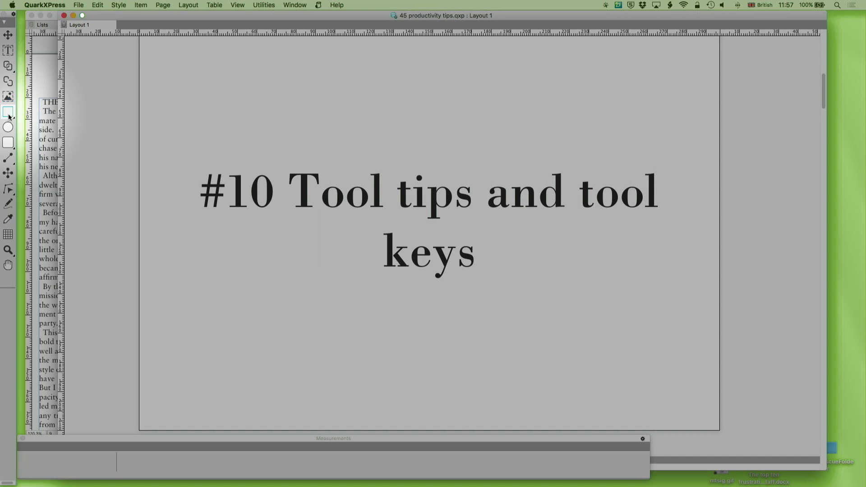
click(9, 159)
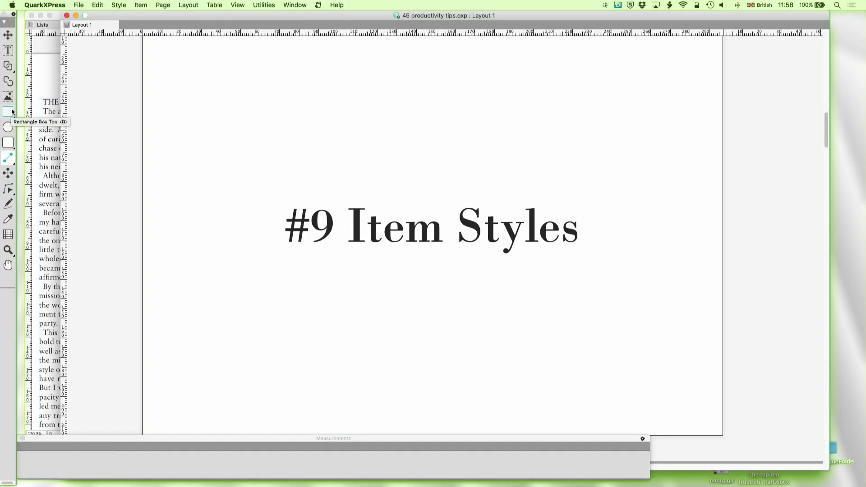
Draw a rectangular box about 69 × 70 mm near the upper-left corner of the "#9 Item Styles" page and apply the Skew box item style
click(12, 112)
drag(182, 61, 318, 198)
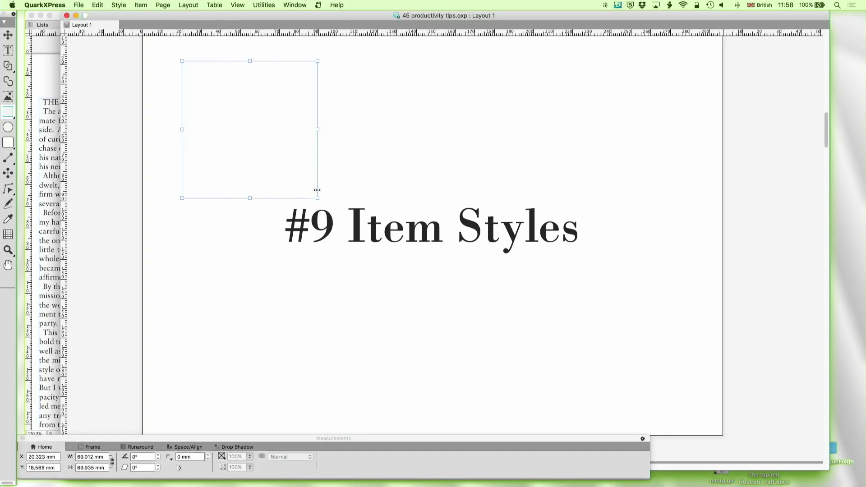
click(295, 5)
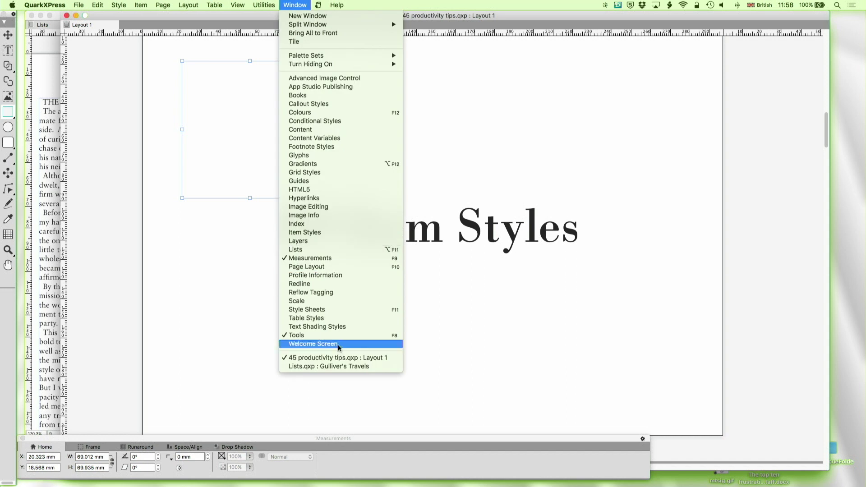
click(320, 232)
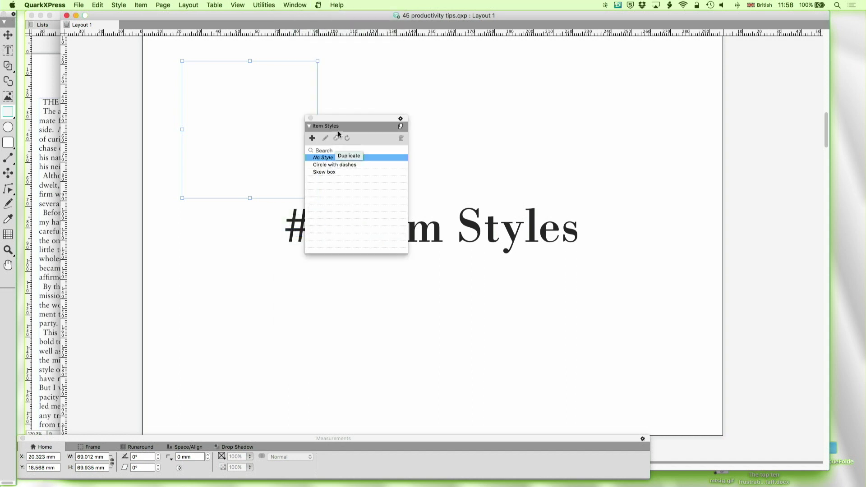
drag(352, 119, 632, 113)
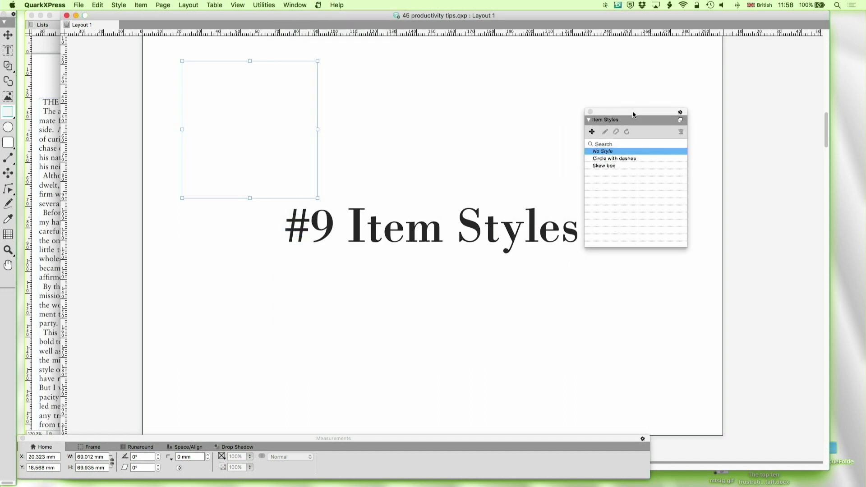
click(604, 165)
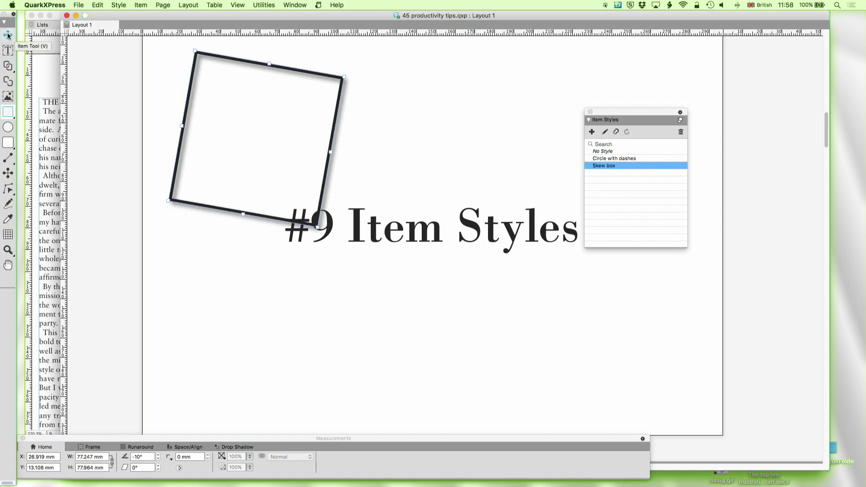
Draw an oval box in the upper-right part of the page and apply the Skew box item style to it
click(8, 127)
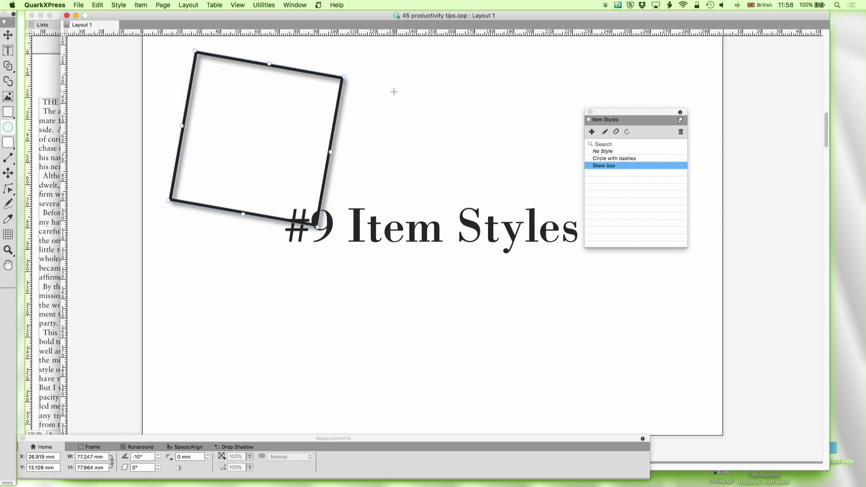
drag(528, 98, 416, 185)
click(618, 166)
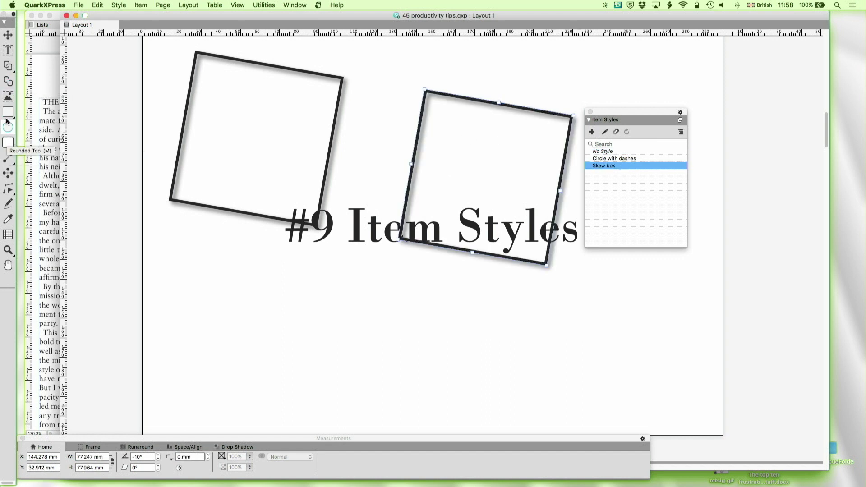
Draw a picture box in the lower middle of the page and apply the Skew box item style to it
click(8, 96)
drag(277, 348, 443, 237)
click(597, 166)
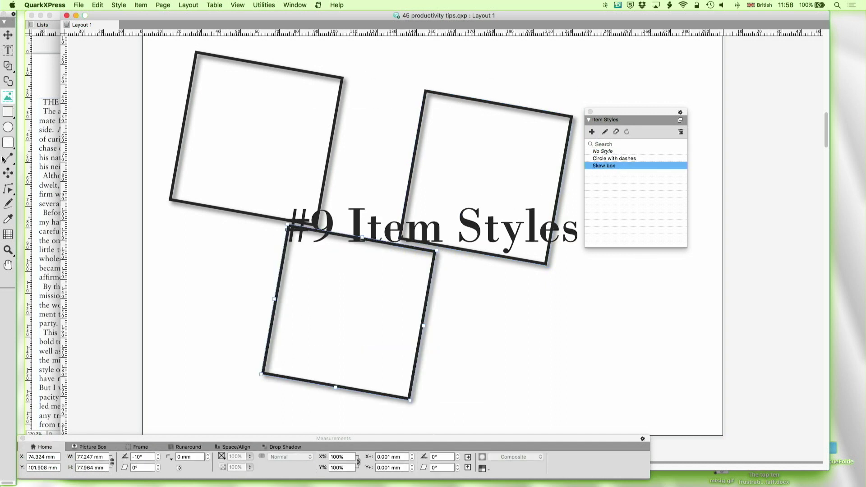
Draw a text box at the page's lower right, apply the Skew box item style, and enter "Here's some text to prove it"
click(7, 51)
drag(503, 351, 662, 221)
click(609, 166)
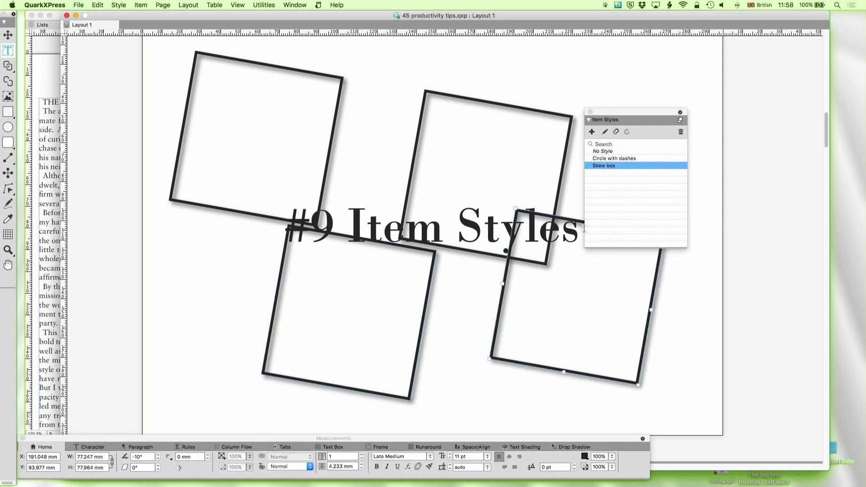
text(Here's some text to prove it)
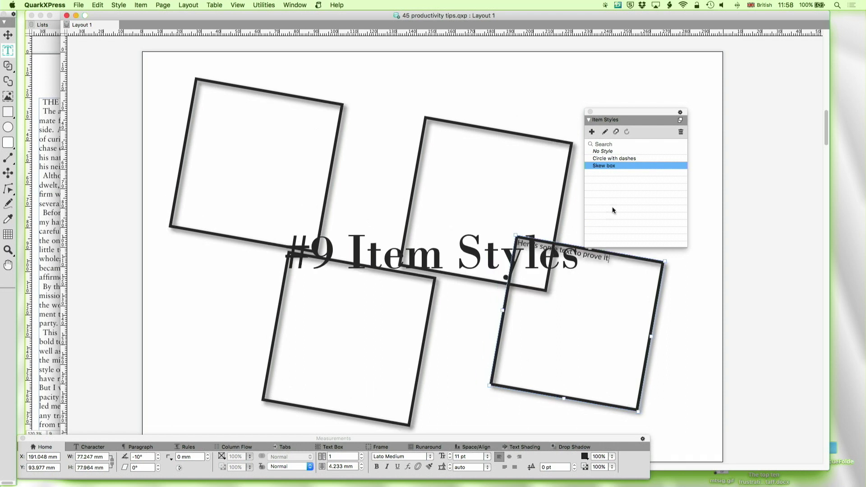
scroll(575, 239, down, 2)
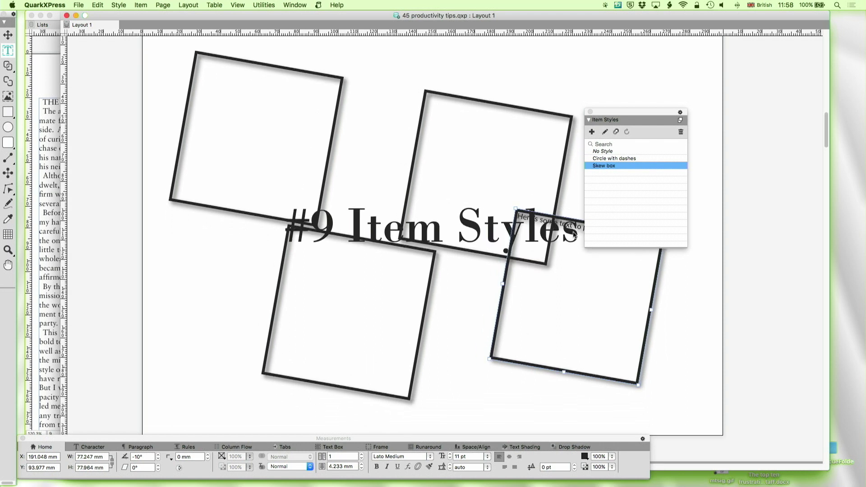
Edit the Skew box item style so that its box colour is White
click(605, 132)
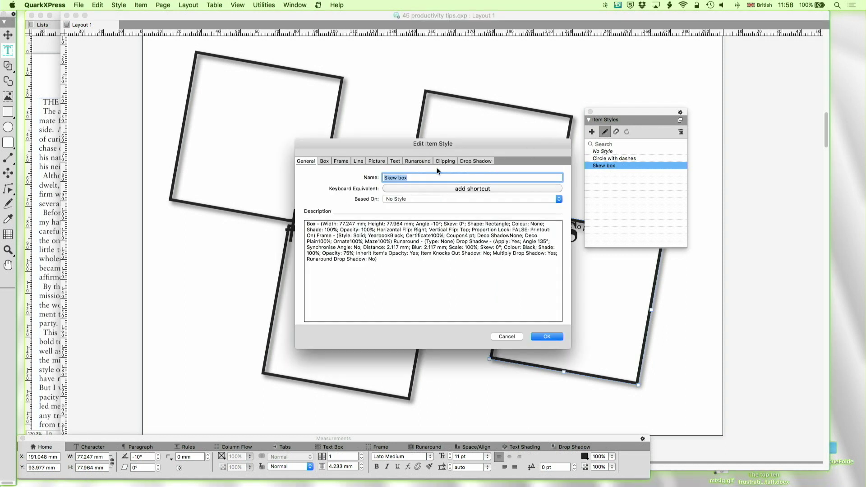
click(324, 161)
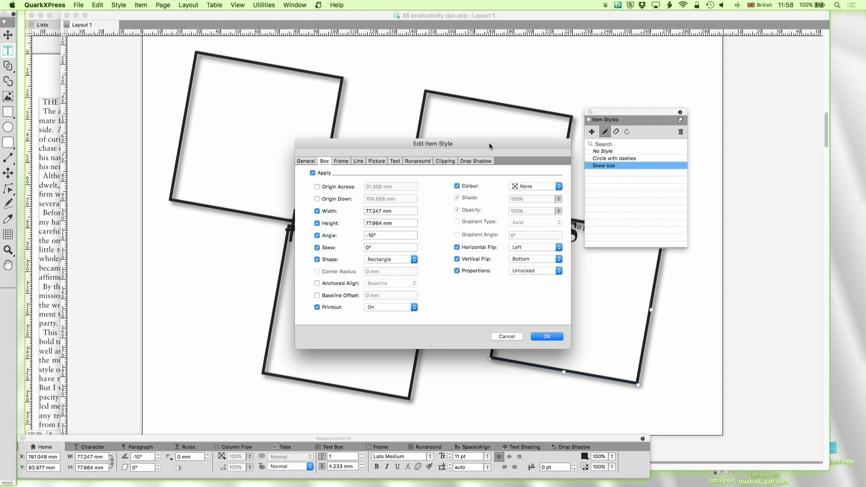
drag(489, 143, 425, 143)
click(478, 188)
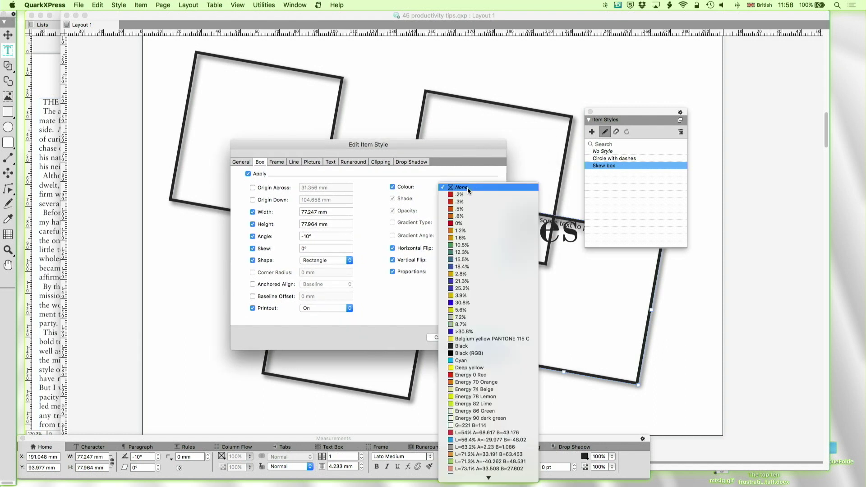
scroll(481, 379, down, 5)
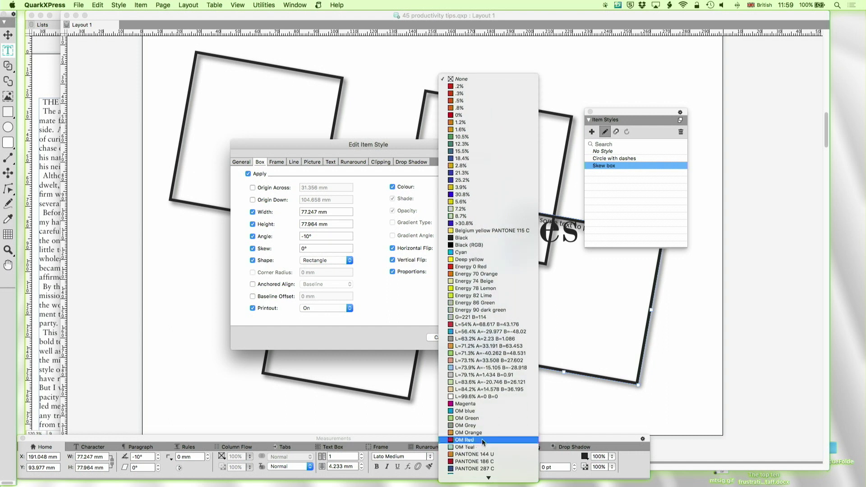
scroll(483, 442, down, 5)
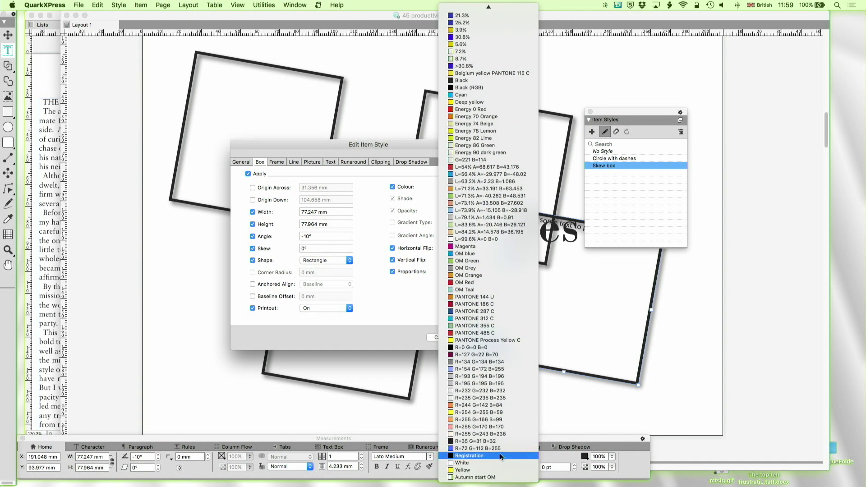
click(502, 462)
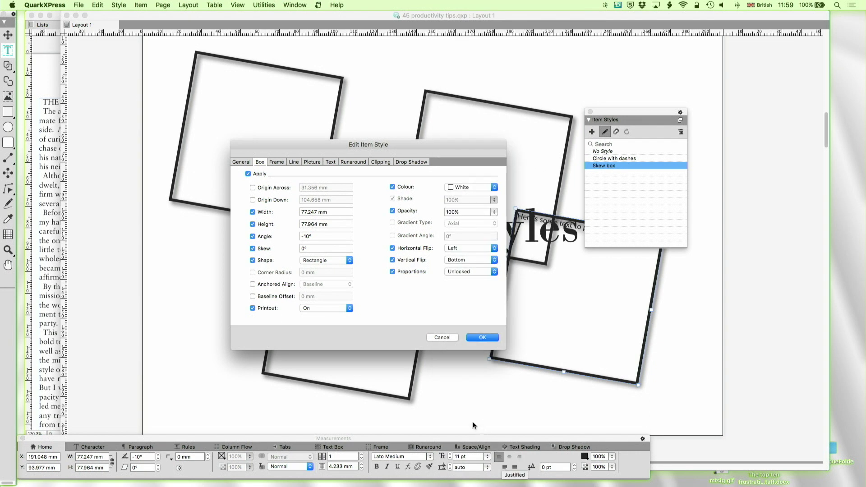
click(485, 338)
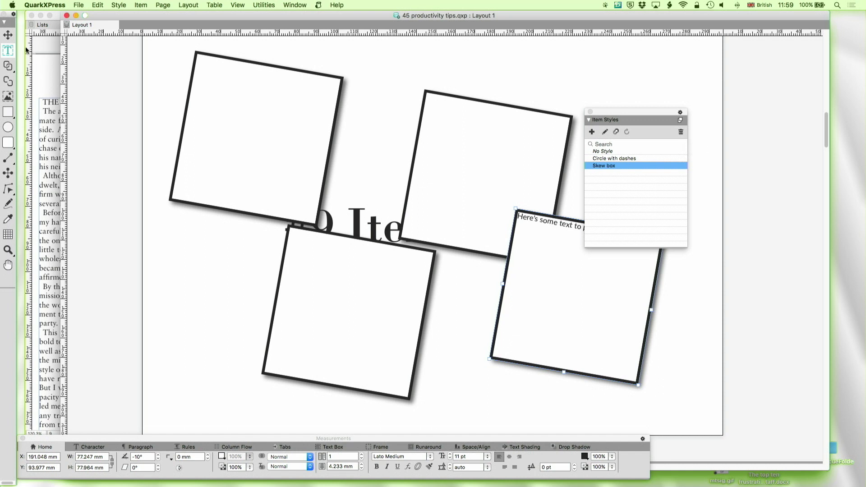
Delete all four skewed boxes from the "#9 Item Styles" page
click(8, 35)
click(206, 126)
key(Delete)
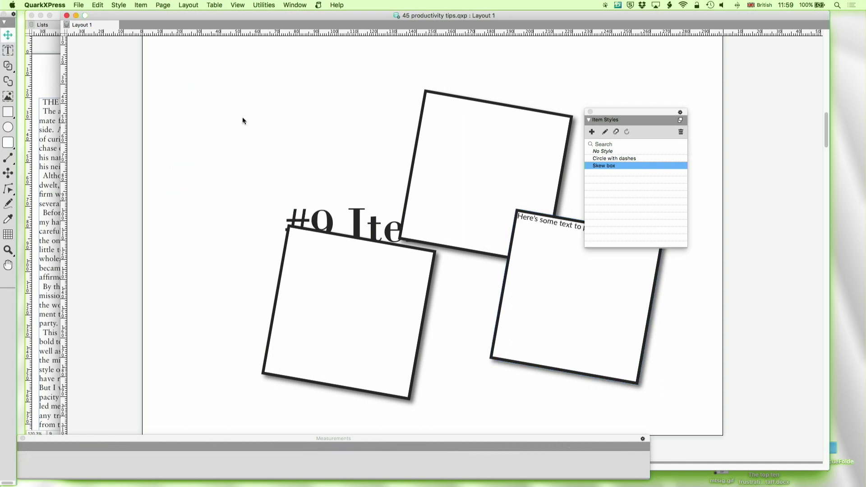
click(428, 176)
key(Delete)
click(524, 256)
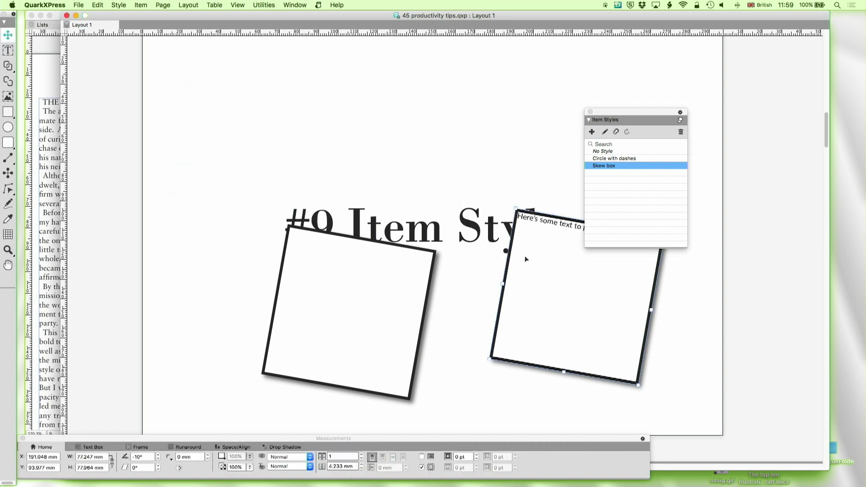
key(Delete)
click(355, 297)
key(Delete)
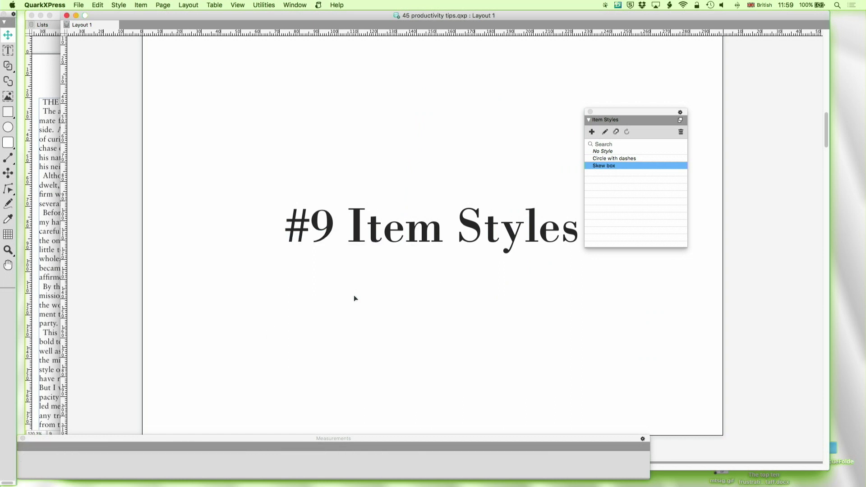
Go to the "#8 Non-breaking attribute" page and close the Item Styles palette
scroll(354, 295, down, 15)
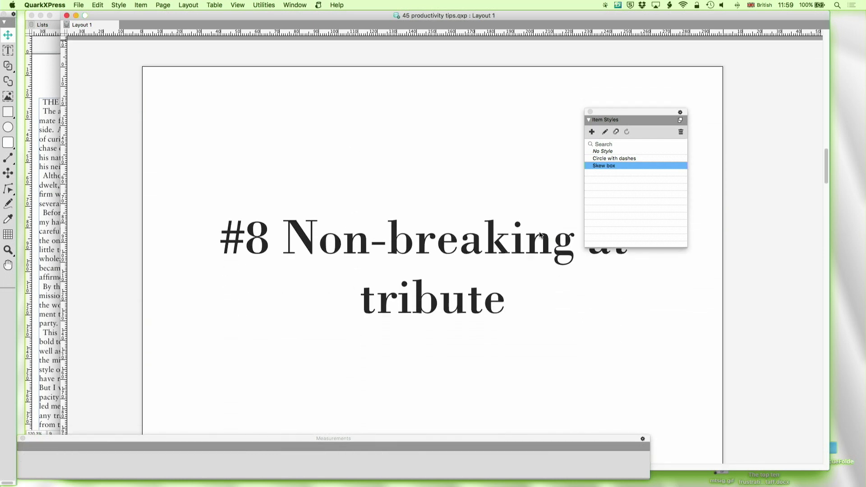
double_click(614, 113)
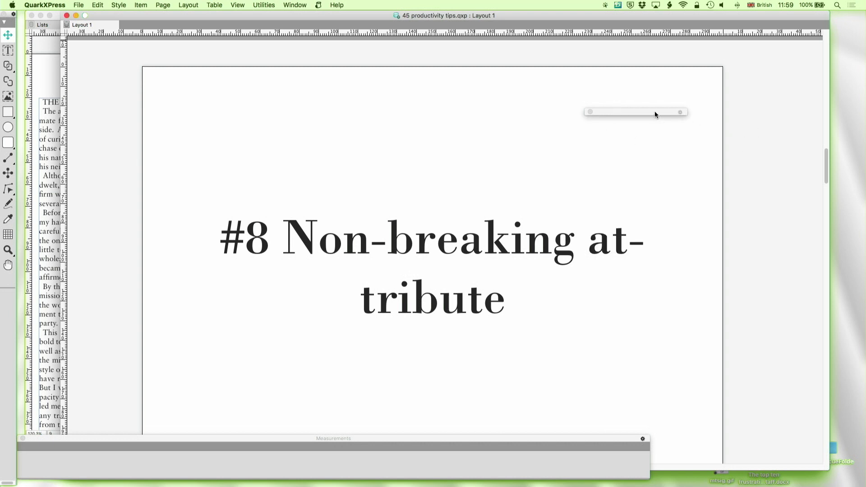
click(590, 111)
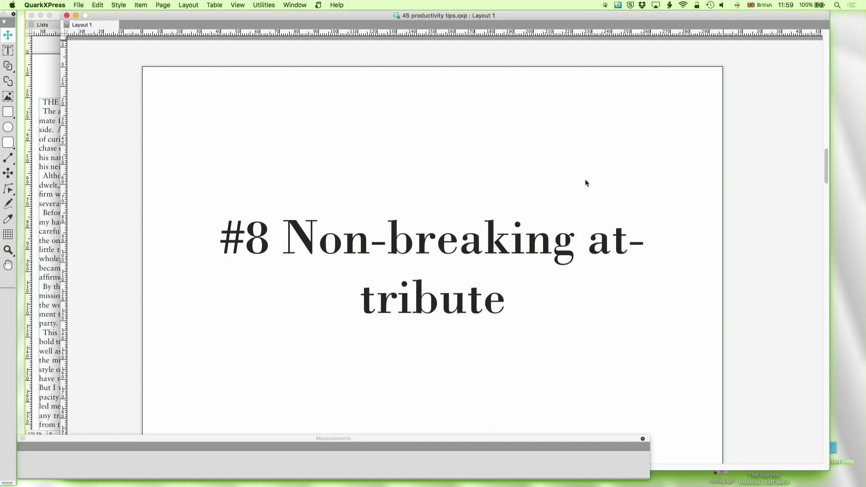
Try a line break before the word "attribute" in the #8 heading, and remove it again
click(8, 50)
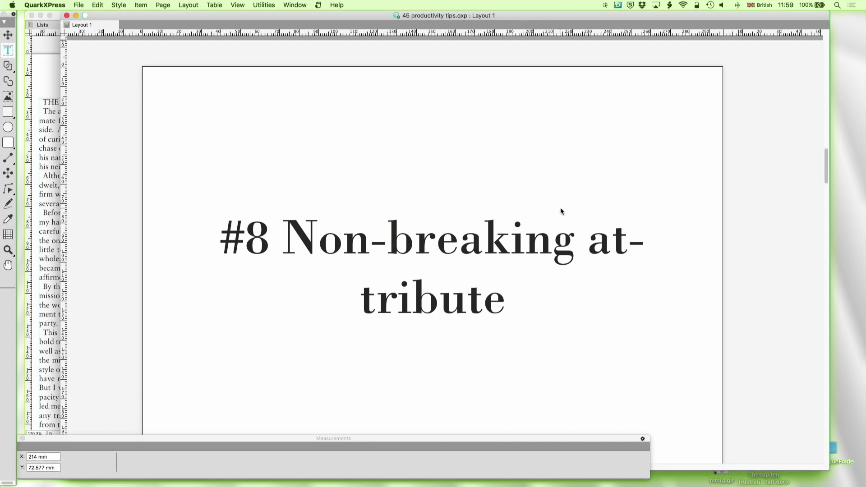
click(594, 247)
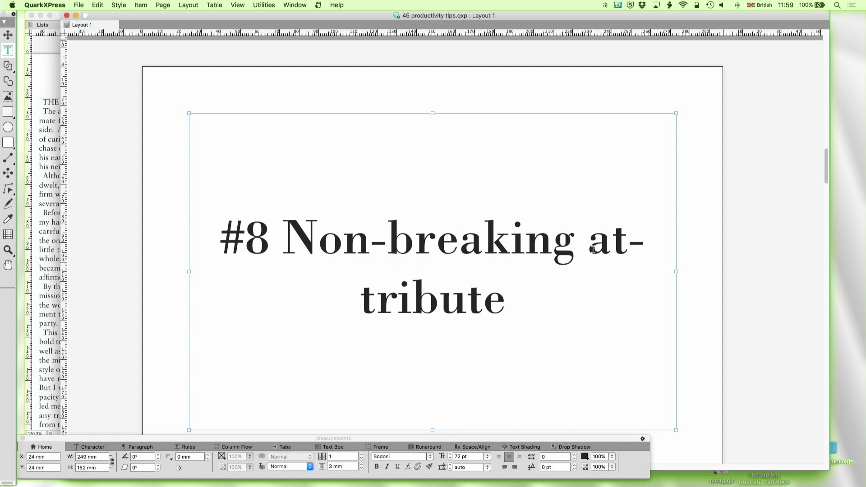
key(Return)
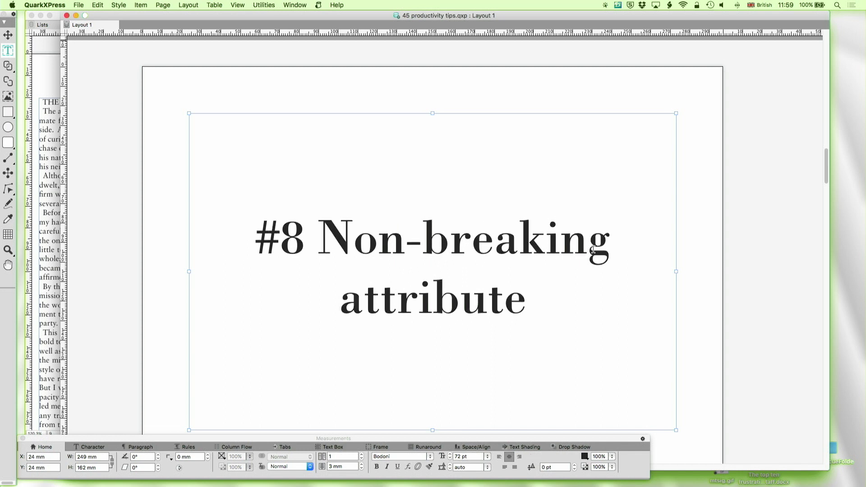
key(BackSpace)
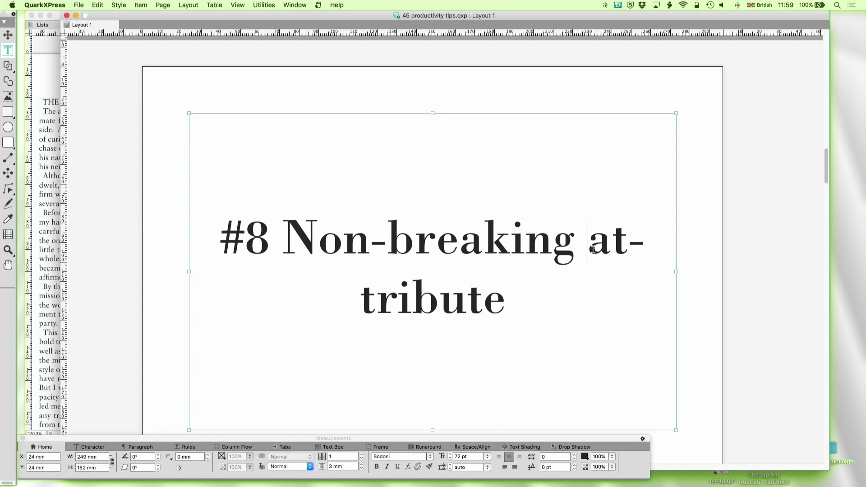
Apply the non-breaking attribute to the word "attribute" in the #8 heading, and undo it
drag(501, 302, 587, 246)
click(119, 5)
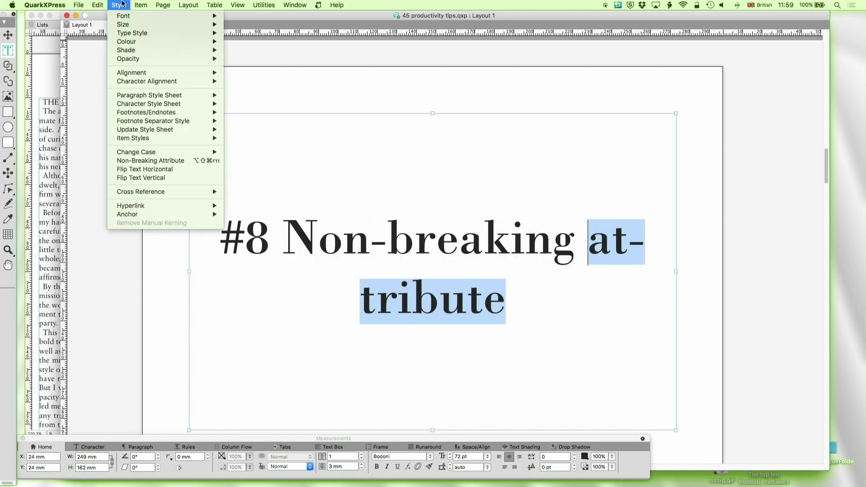
click(152, 161)
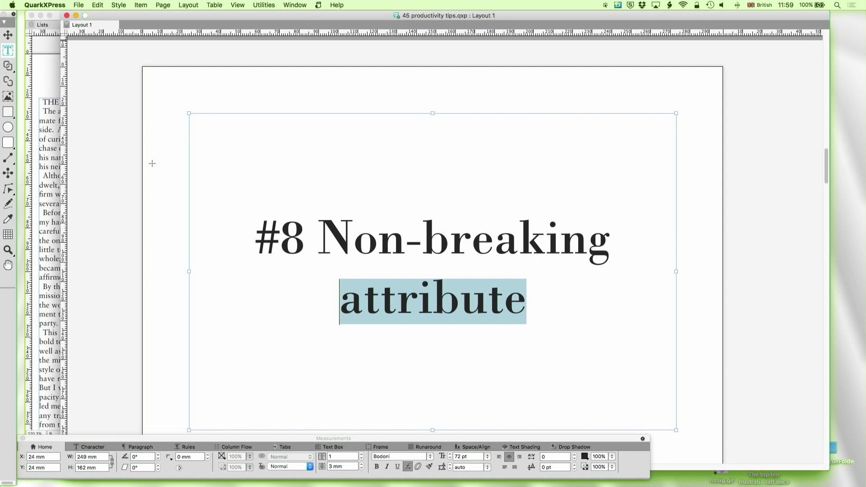
key(super+z)
Apply the non-breaking attribute to the words "breaking attribute" in the #8 heading
drag(375, 239, 496, 295)
click(113, 5)
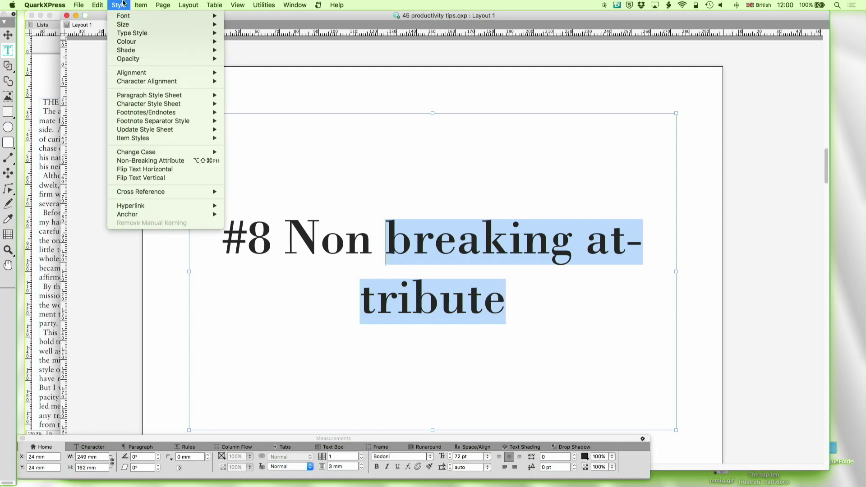
mouse_move(108, 4)
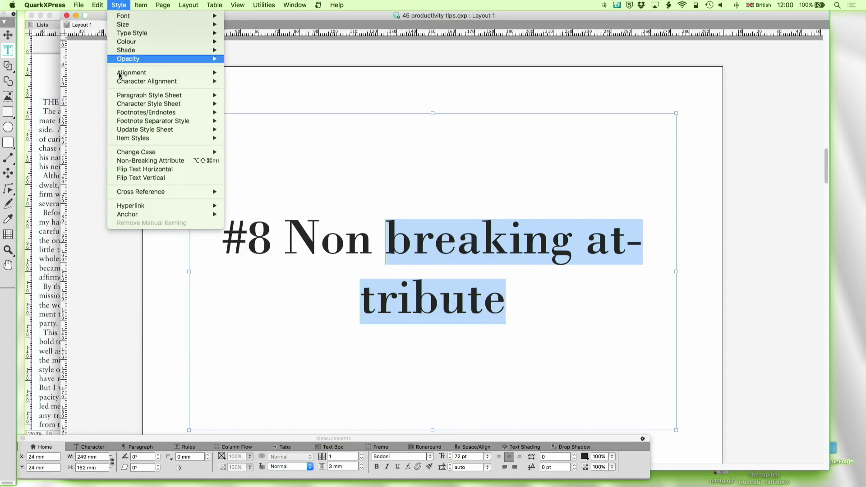
click(128, 163)
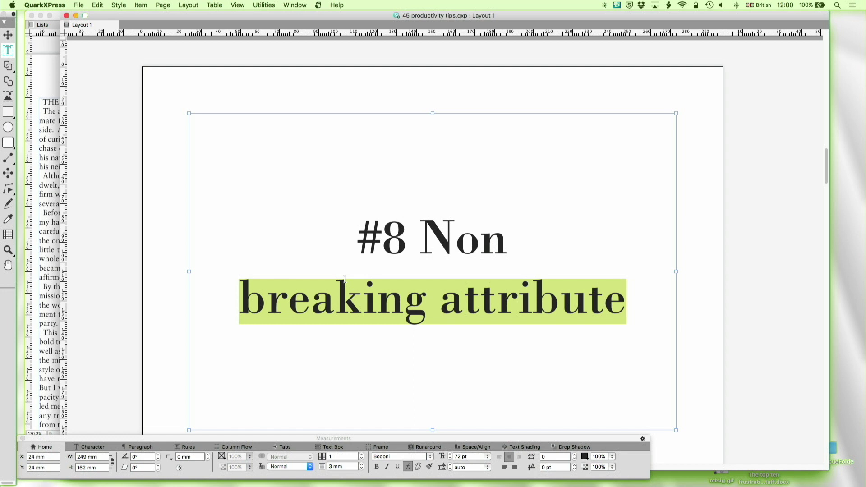
Go to the "#7 Help Search" page, search the help for "non" and preview where the matching menu commands are located
scroll(345, 279, up, 10)
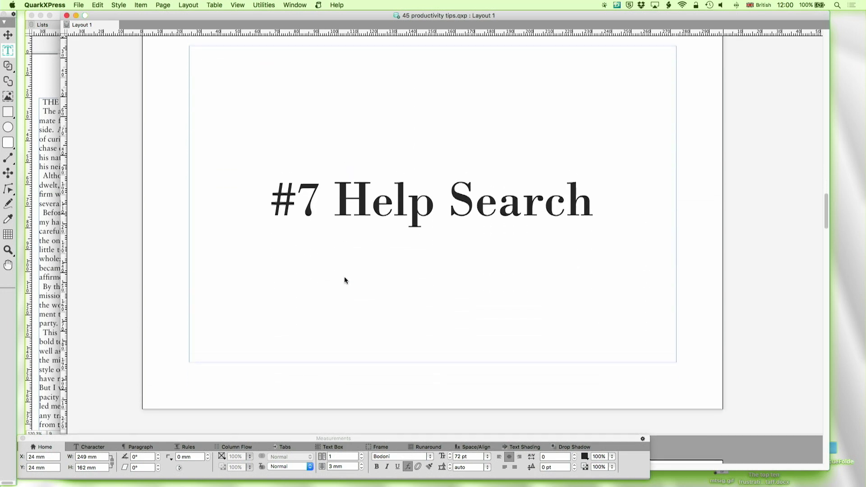
scroll(344, 280, up, 1)
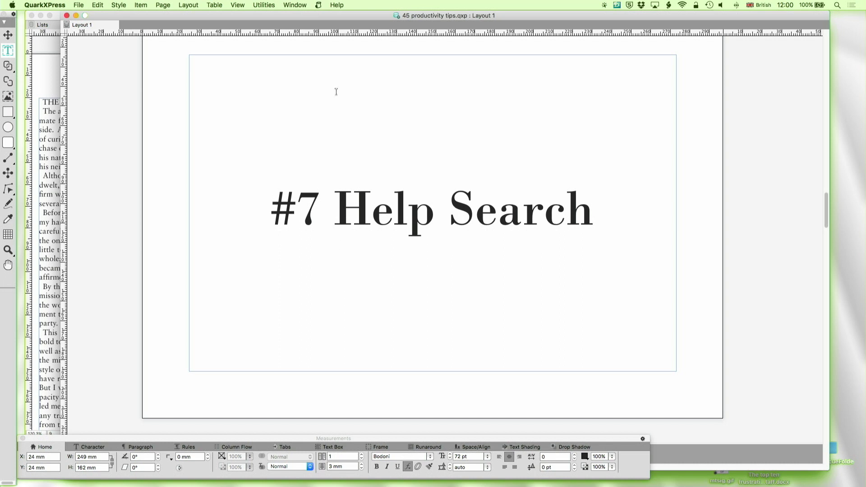
click(338, 6)
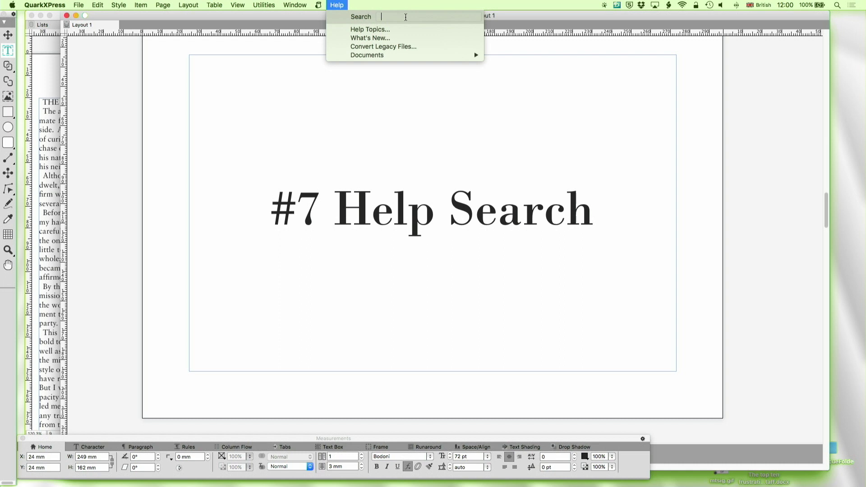
text(non)
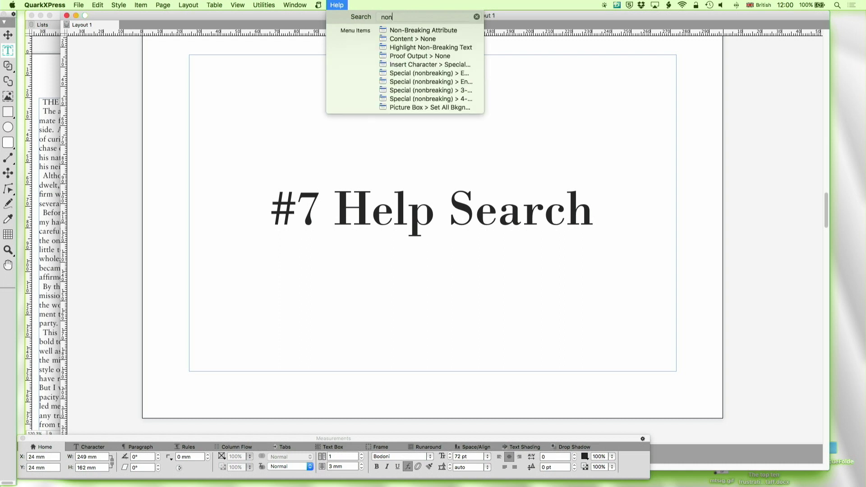
mouse_move(433, 31)
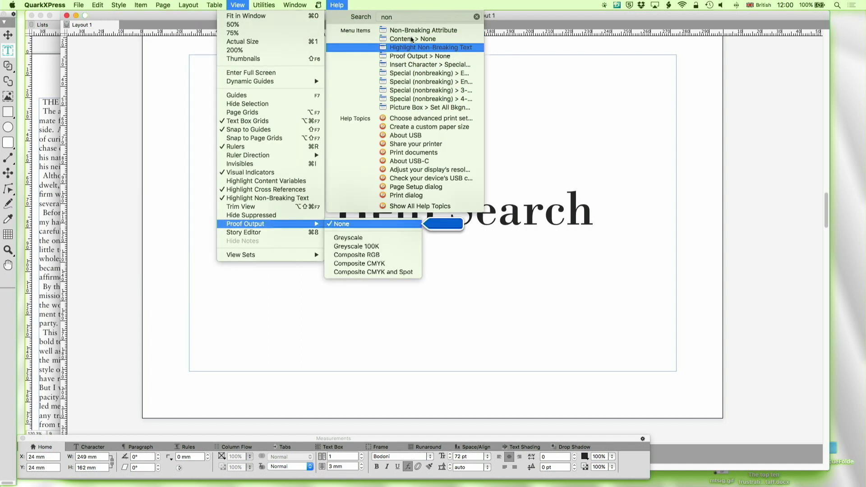
mouse_move(414, 50)
mouse_move(411, 83)
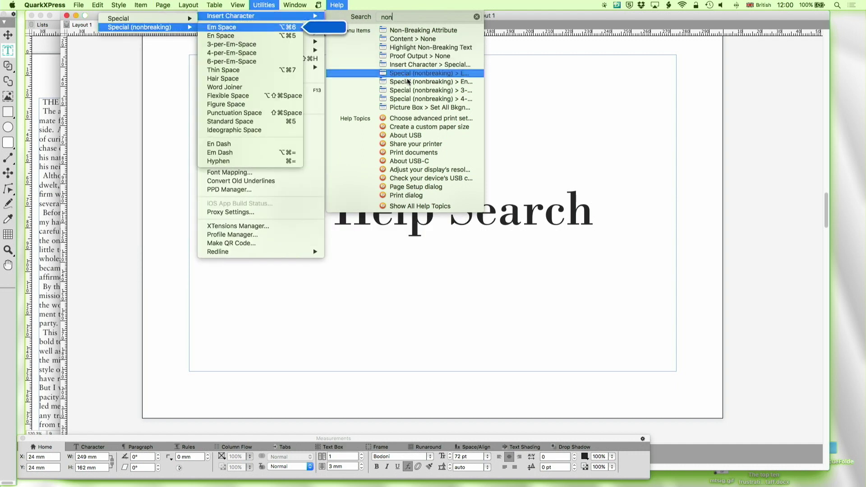
mouse_move(409, 111)
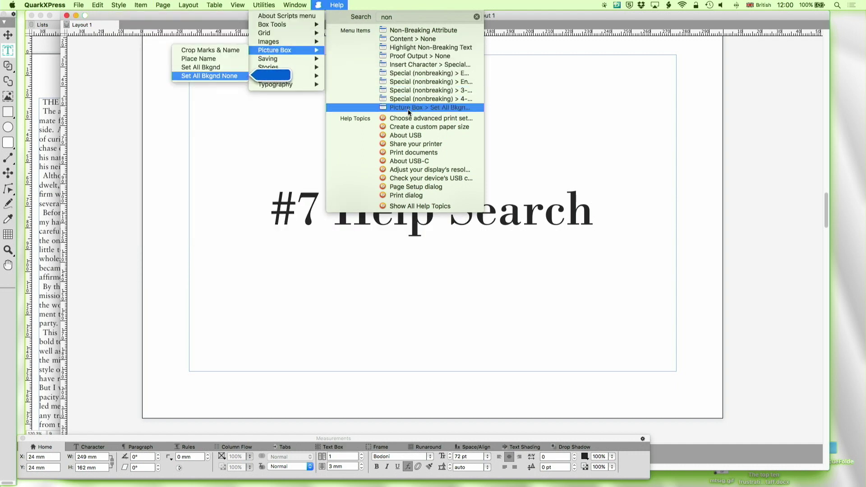
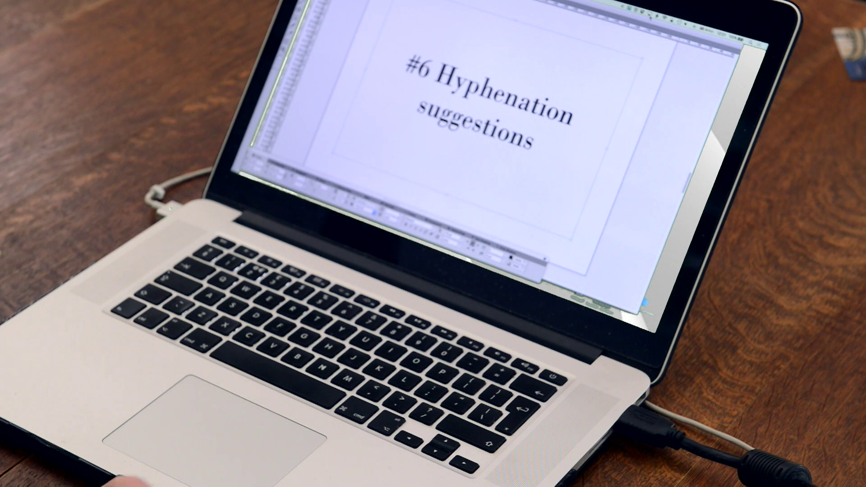
Display the suggested hyphenation for the word "suggestions" in the #6 heading, and dismiss it
click(429, 2)
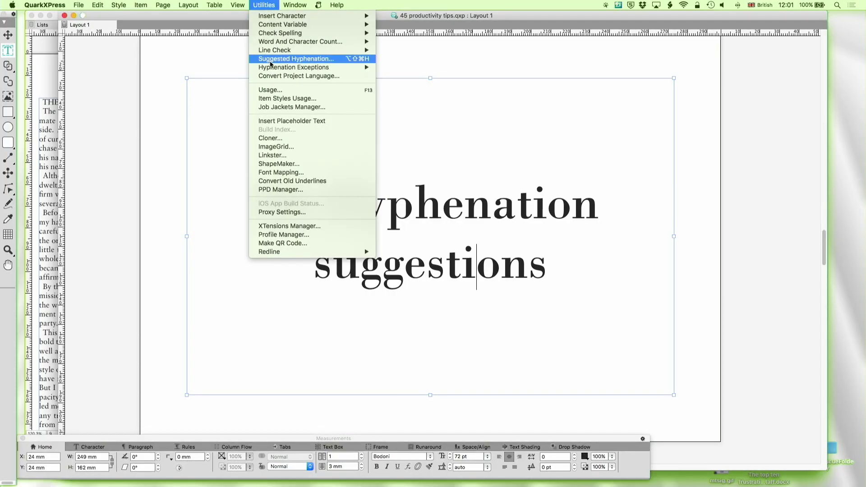
click(270, 61)
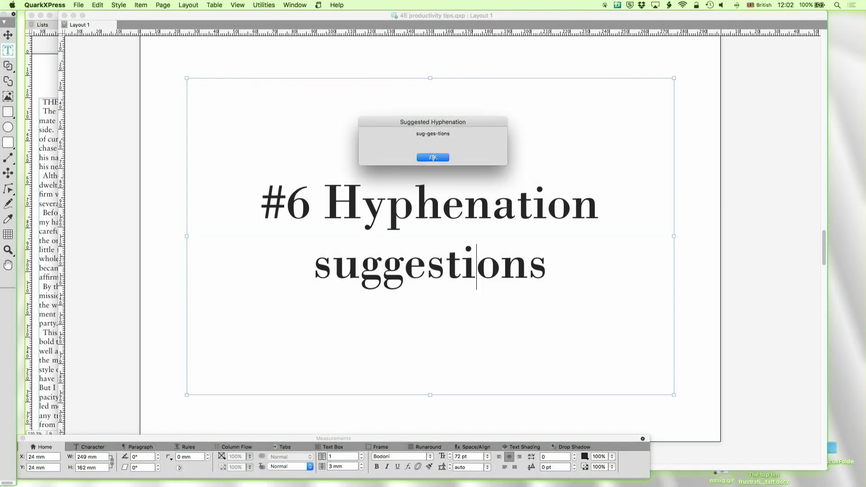
click(433, 158)
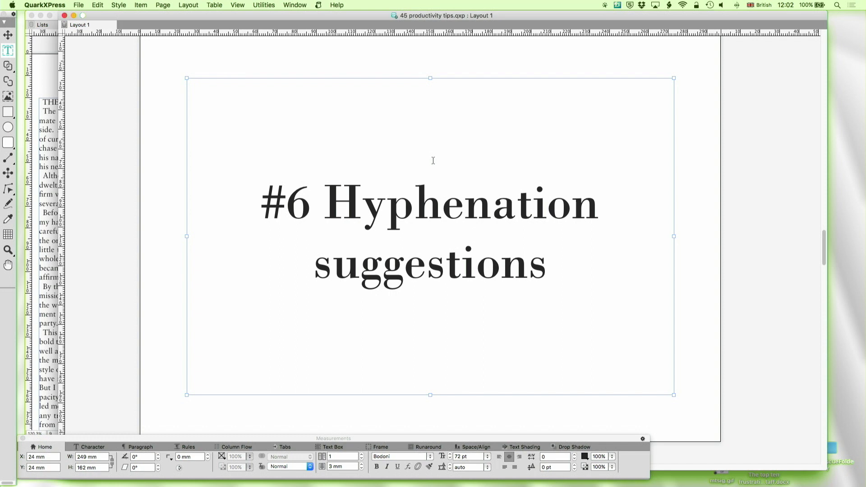
Go to the "#5 Hotkeys for styles" page and switch to the Gulliver's Travels layout in Lists.qxp
scroll(473, 253, down, 10)
scroll(473, 257, down, 5)
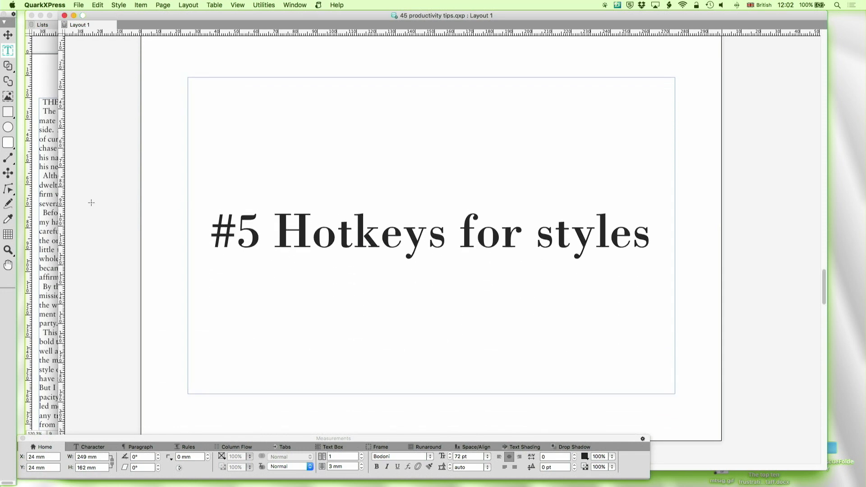
click(42, 68)
click(42, 68)
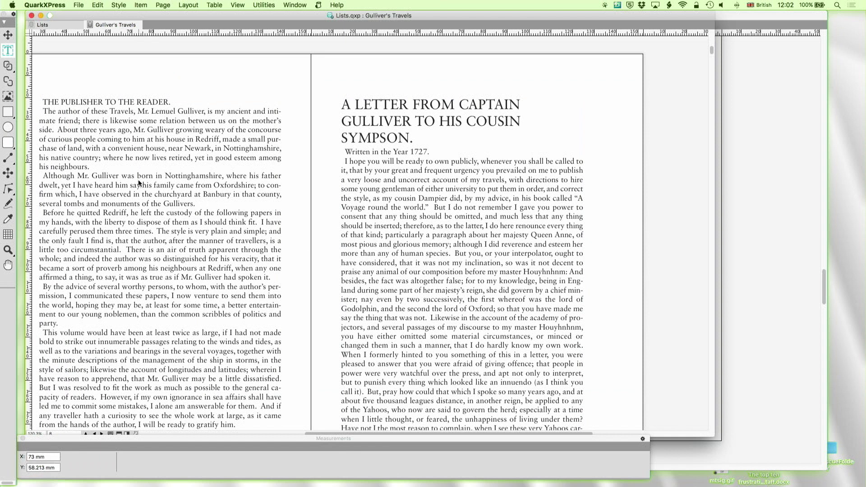
scroll(138, 182, left, 5)
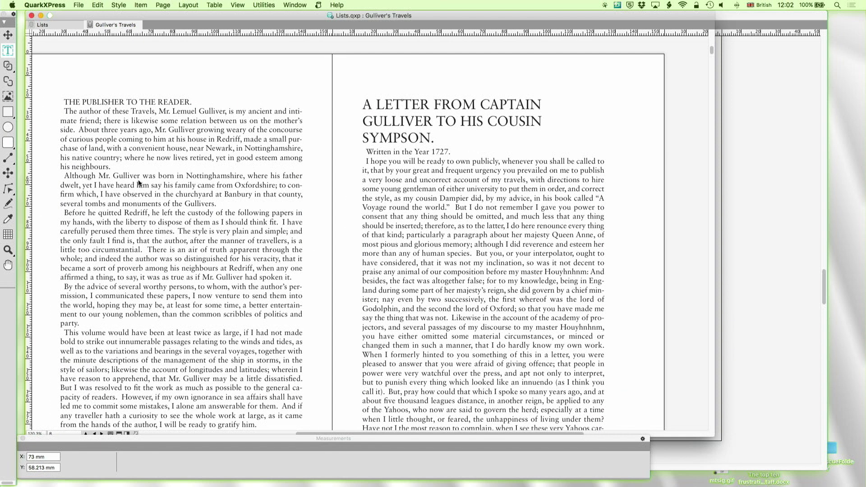
scroll(144, 176, down, 2)
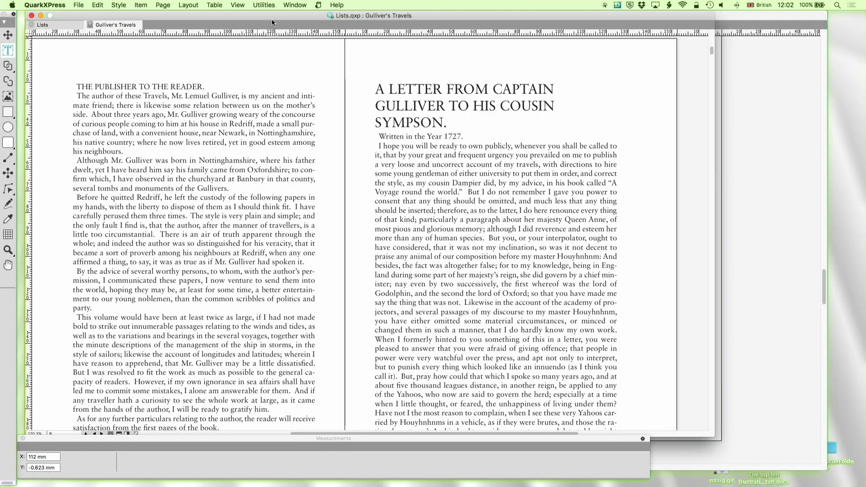
Show the Style Sheets palette and move it clear of the left-hand page's text
click(296, 5)
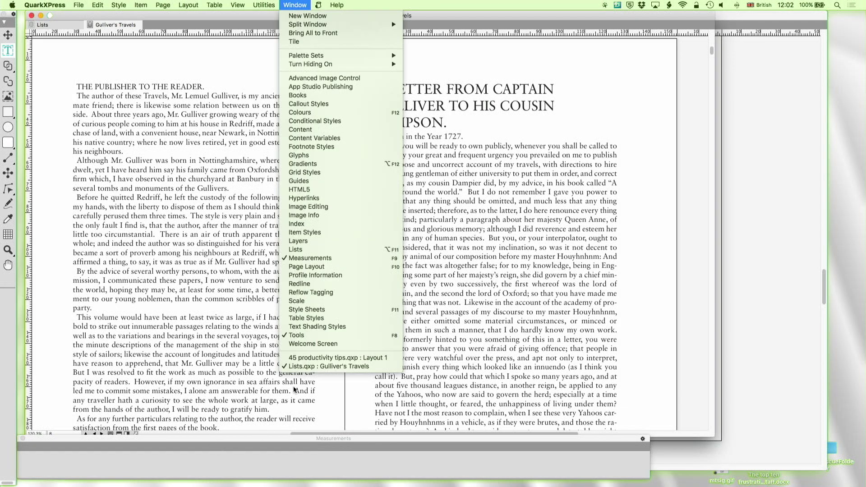
click(321, 309)
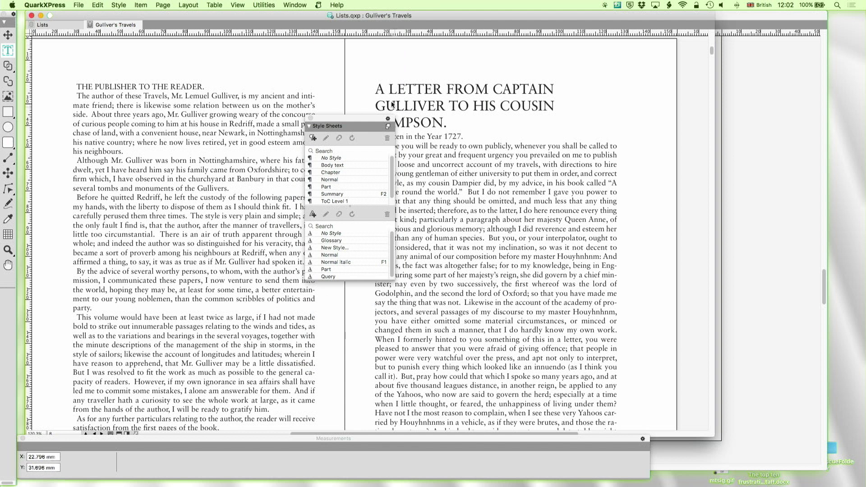
drag(365, 116, 603, 119)
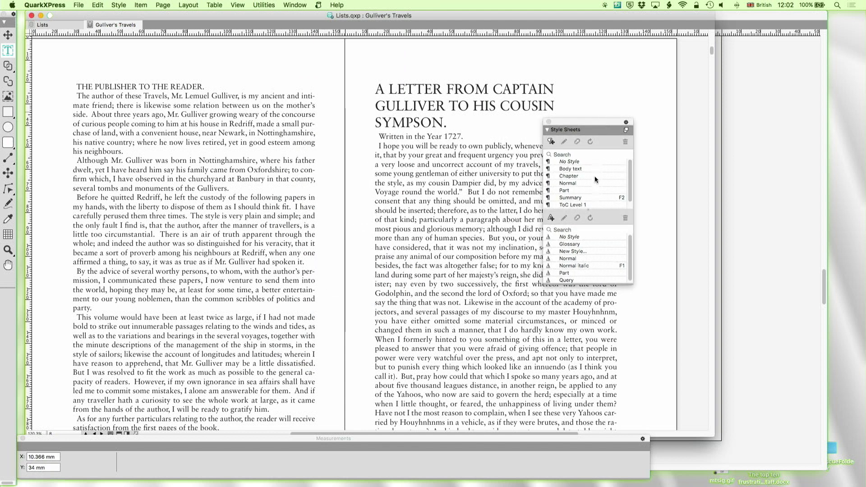
Assign ⌘F1 as the keyboard equivalent of the Chapter paragraph style sheet
click(569, 176)
click(564, 141)
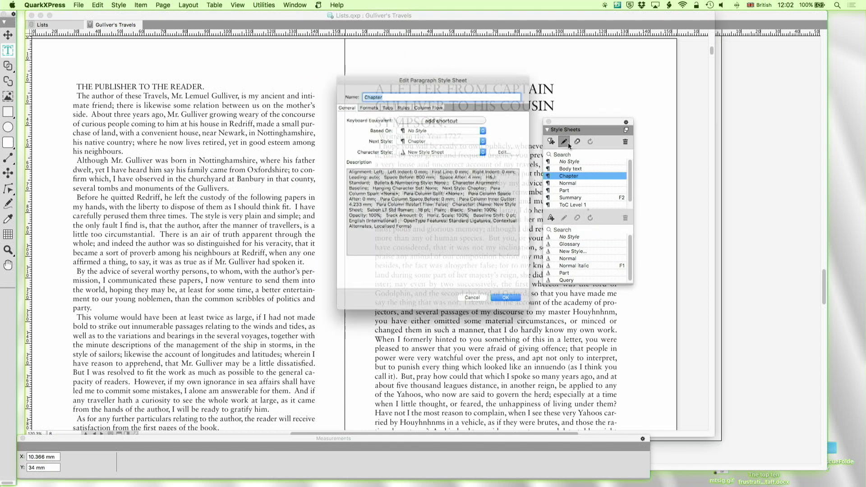
click(429, 115)
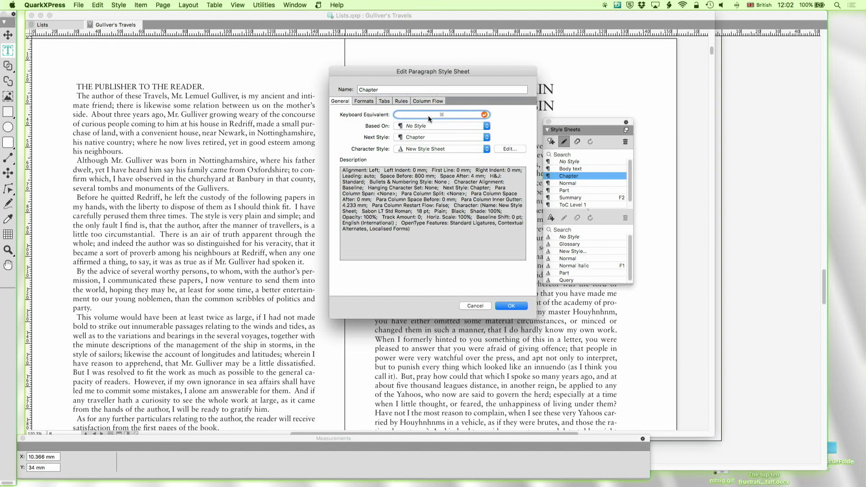
key(super+F1)
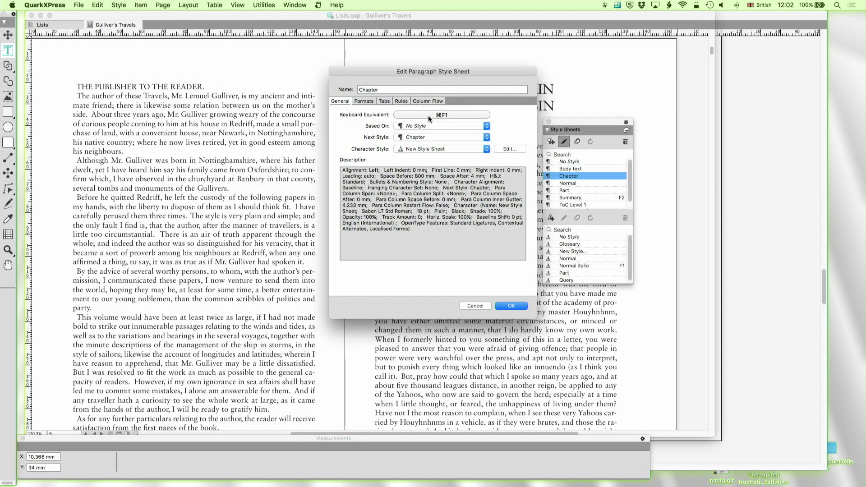
click(511, 306)
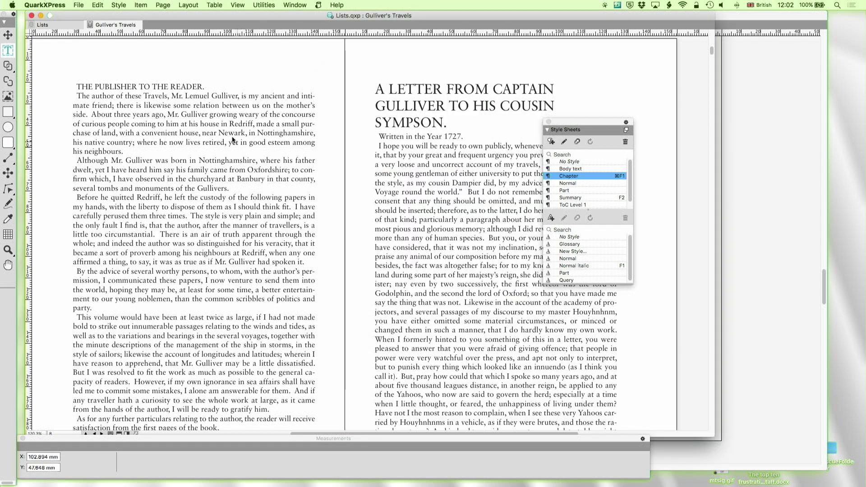
Apply the Chapter style sheet with its hotkey to the headings "THE PUBLISHER TO THE READER." and "CHAPTER I."
click(213, 87)
key(super+F1)
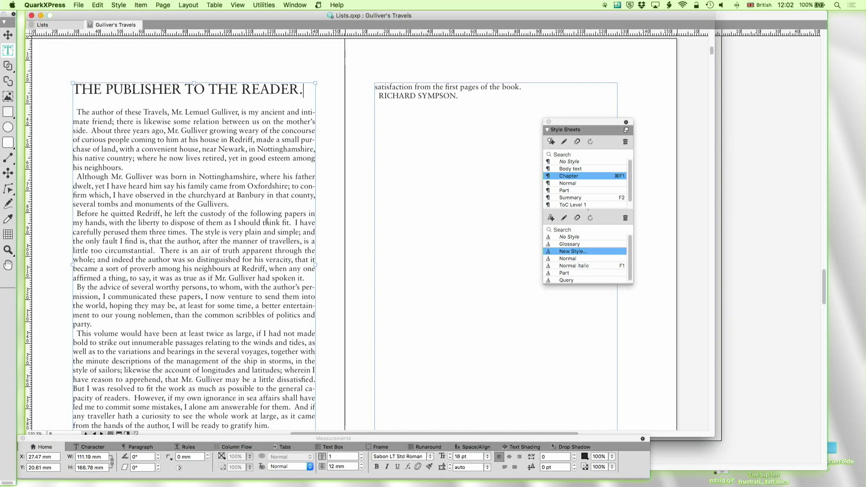
scroll(266, 219, down, 15)
scroll(266, 218, down, 15)
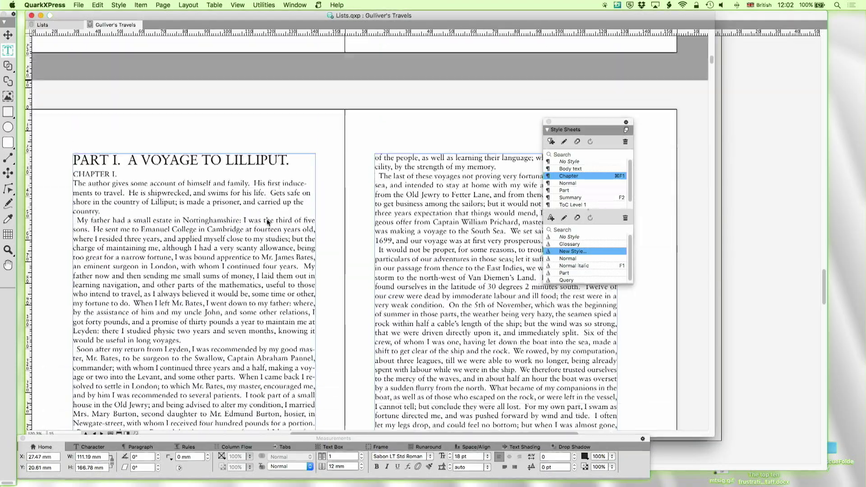
click(137, 131)
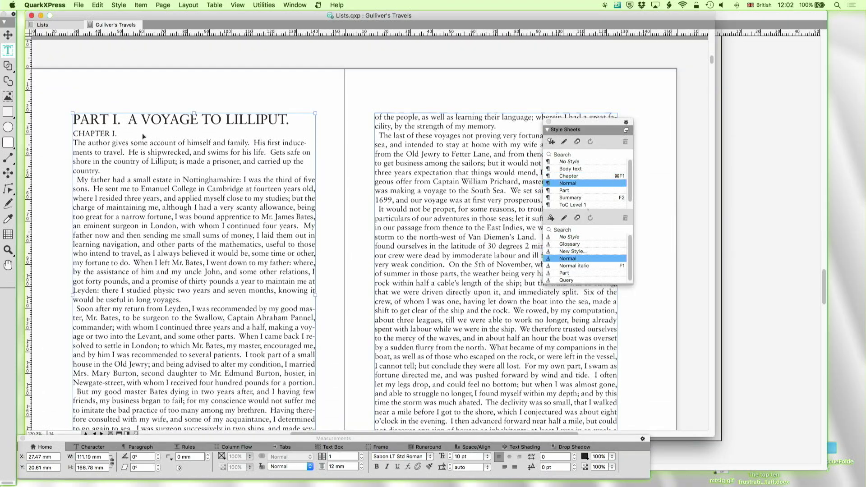
key(super+F1)
Apply the Chapter style sheet with its hotkey to the "CHAPTER III." heading
scroll(304, 269, down, 10)
scroll(304, 269, down, 20)
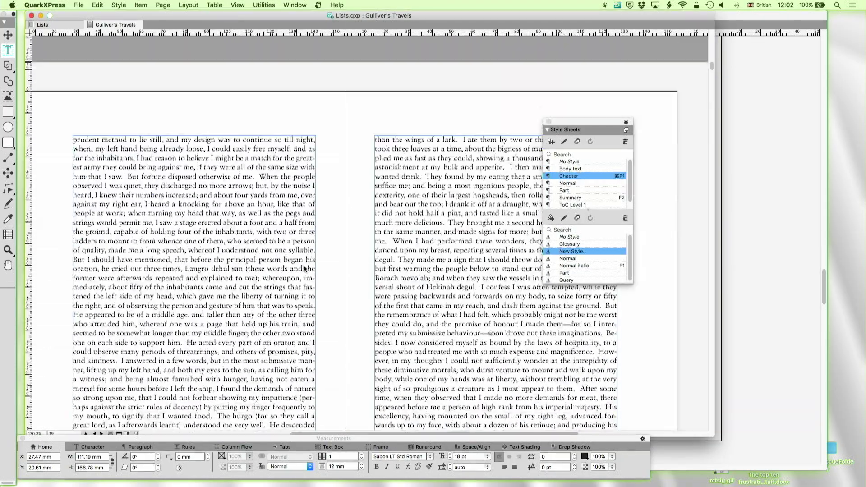
scroll(305, 269, down, 20)
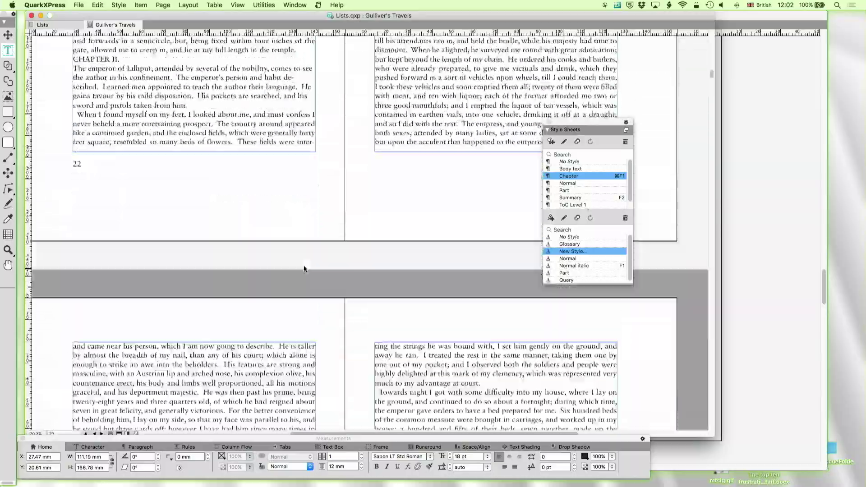
scroll(304, 269, down, 20)
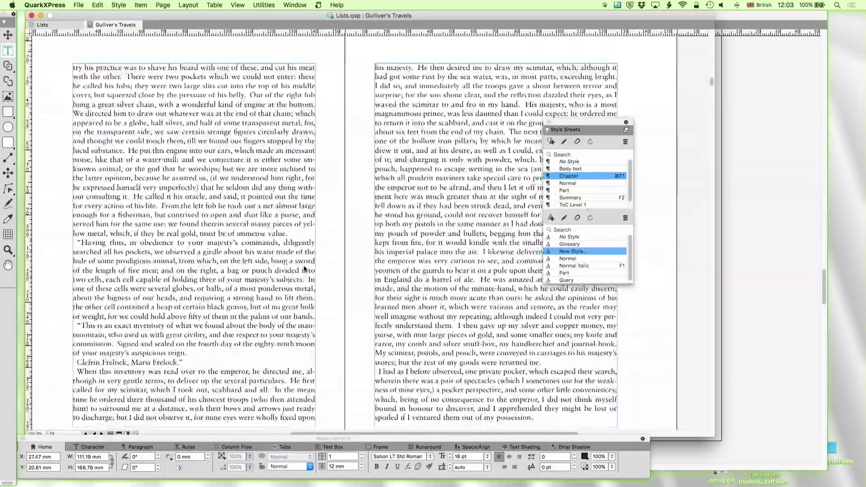
scroll(304, 269, down, 15)
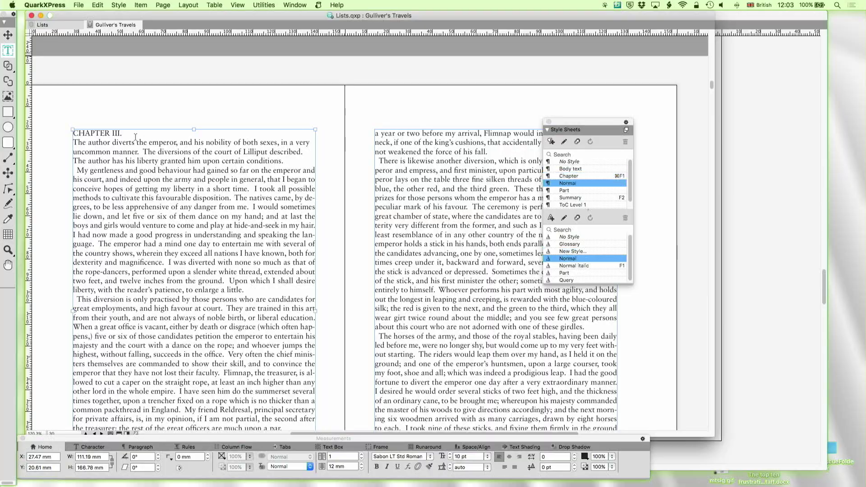
scroll(282, 279, down, 20)
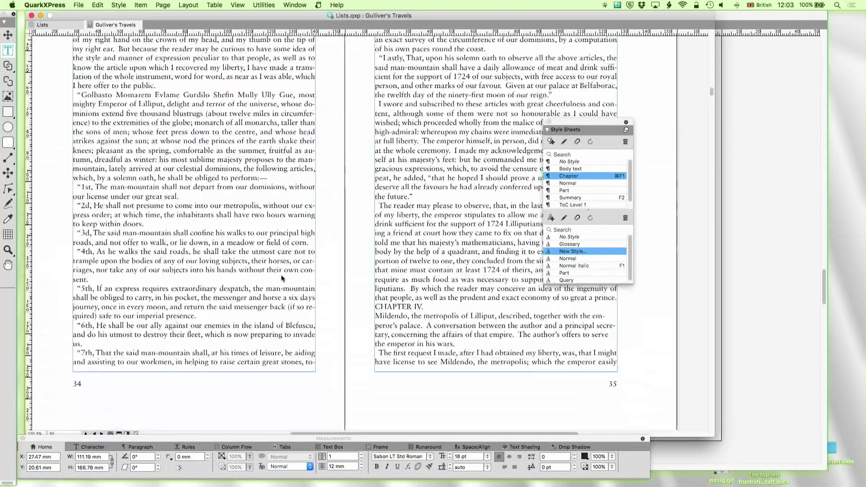
View the list of key shortcut commands in the application preferences, then cancel the preferences
scroll(281, 278, down, 12)
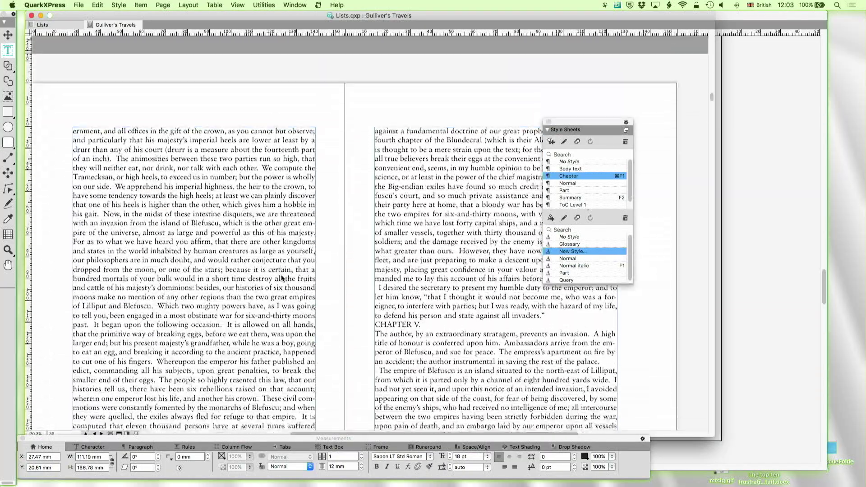
scroll(282, 278, down, 1)
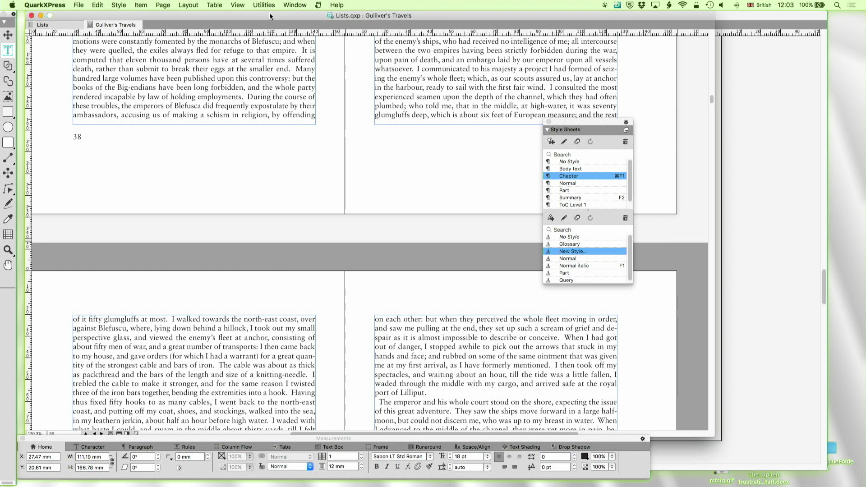
drag(269, 13, 269, 19)
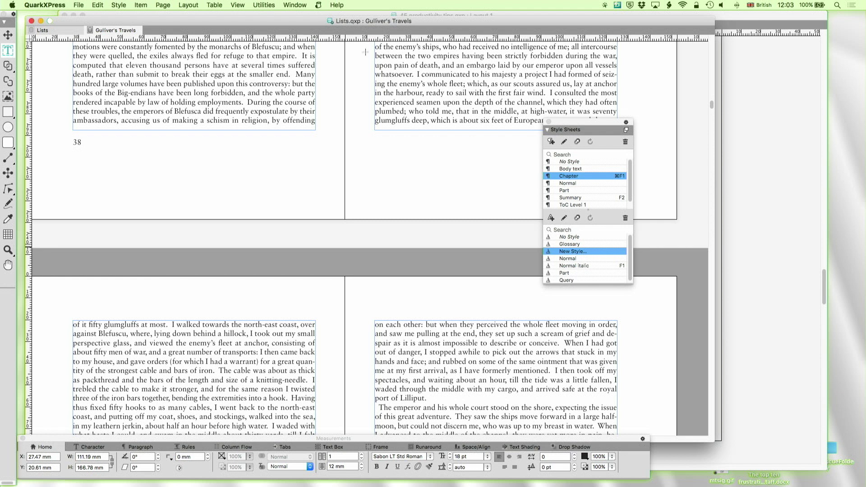
click(53, 5)
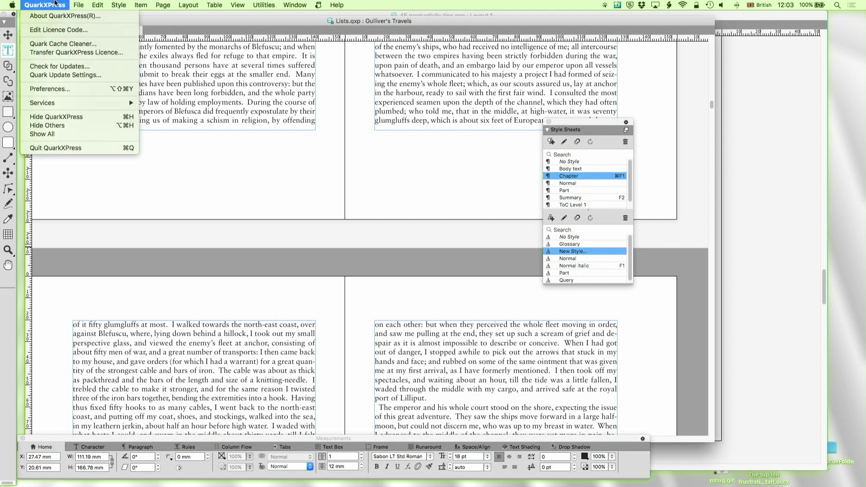
click(61, 90)
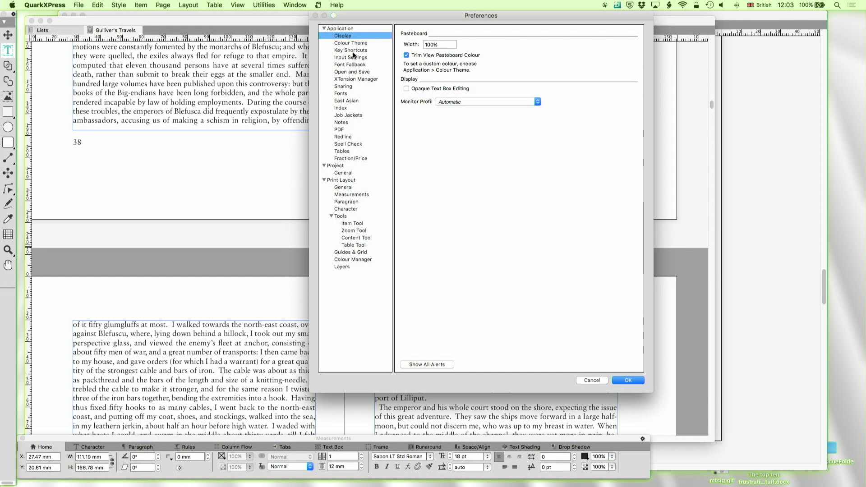
click(352, 50)
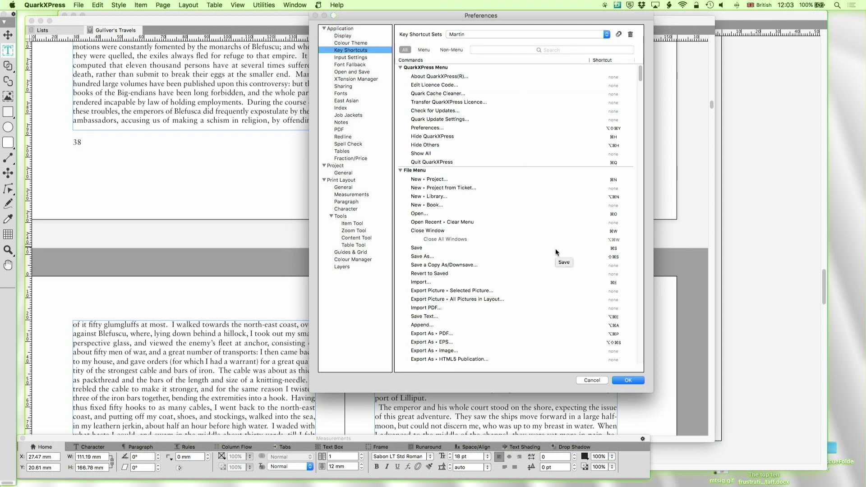
click(592, 381)
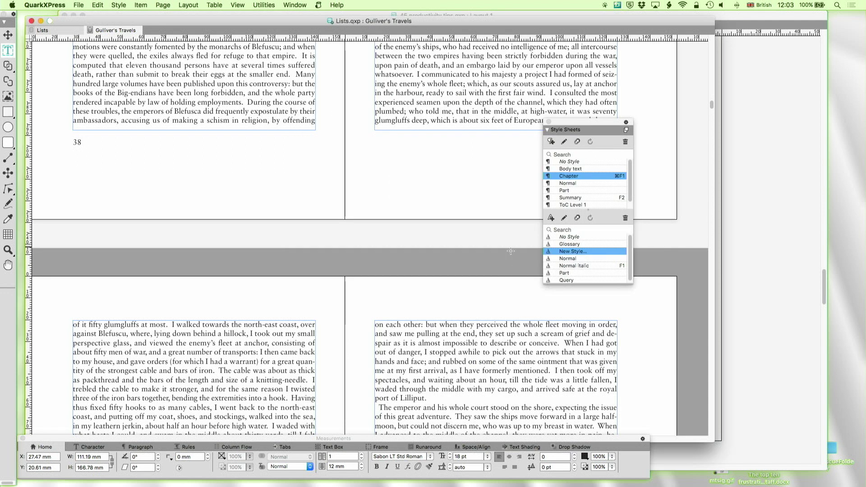
Switch to the 45 productivity tips.qxp layout, go to the "#4 Palette Sets" page and close the Style Sheets palette
drag(485, 25, 485, 27)
click(486, 15)
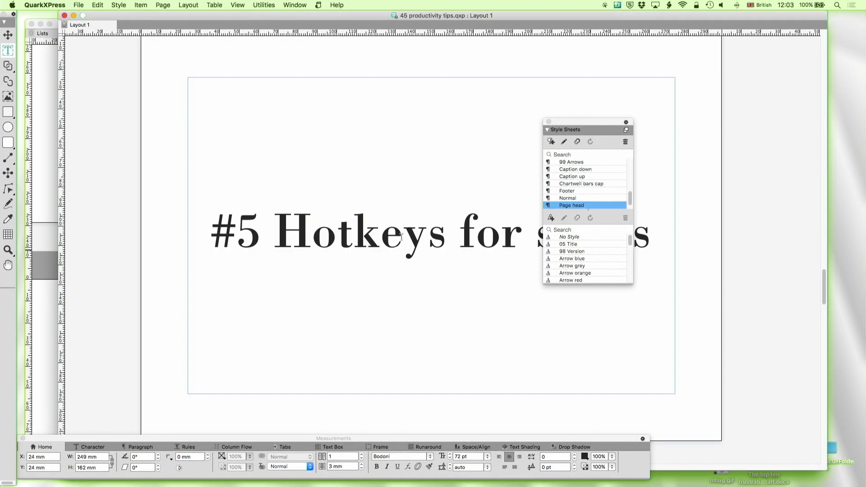
scroll(391, 257, down, 10)
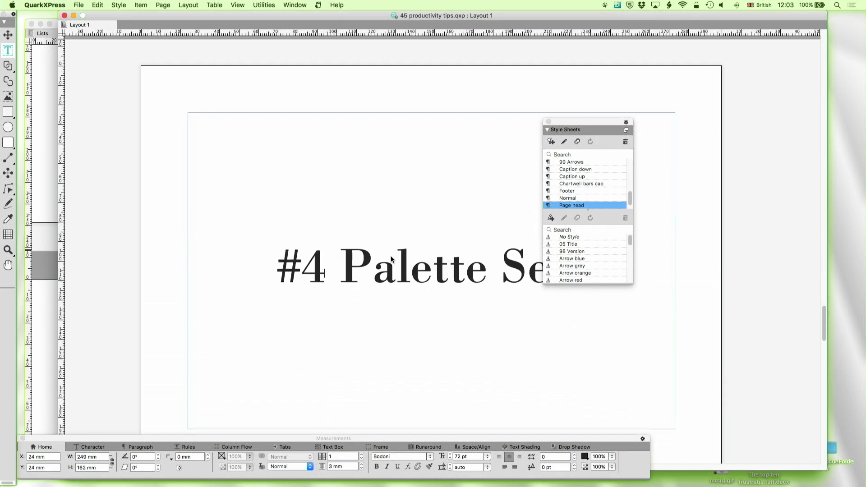
click(549, 122)
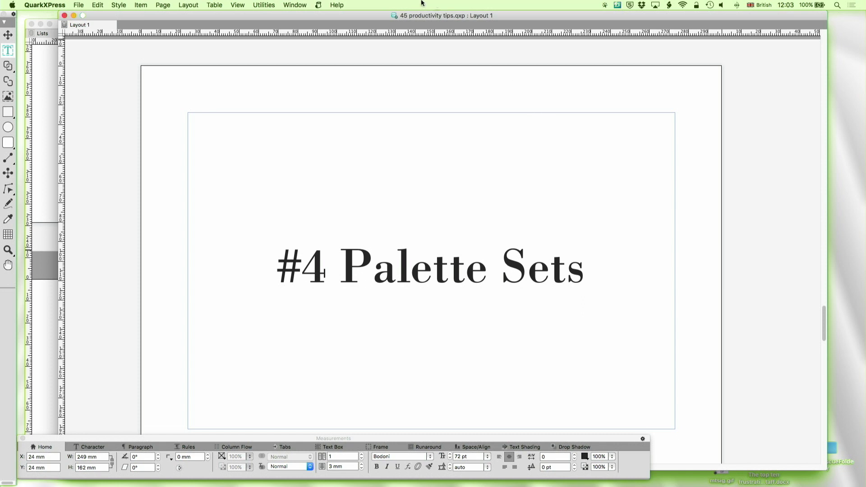
Load the saved Novel palette set
click(298, 6)
mouse_move(303, 59)
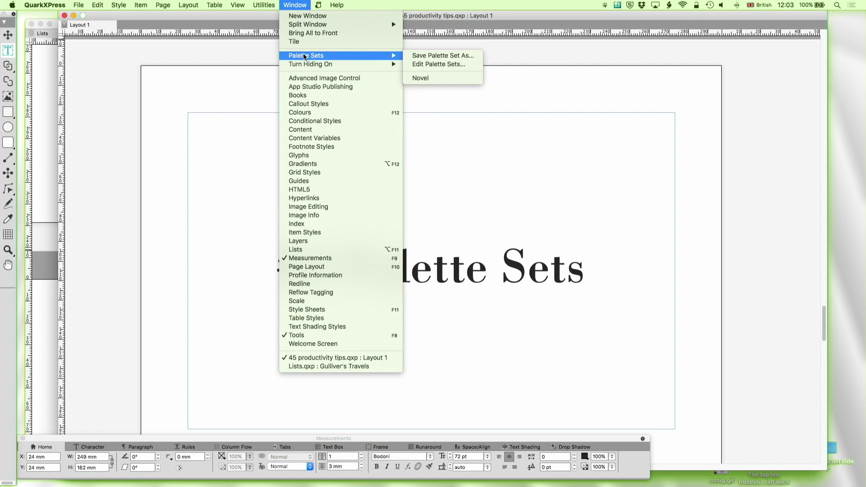
click(438, 79)
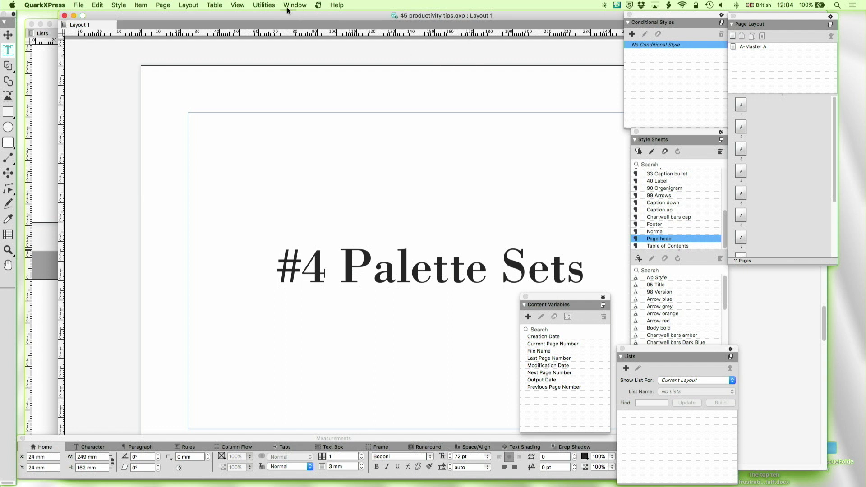
Close the Page Layout, Conditional Styles, Style Sheets, Lists and Content Variables palettes
click(733, 17)
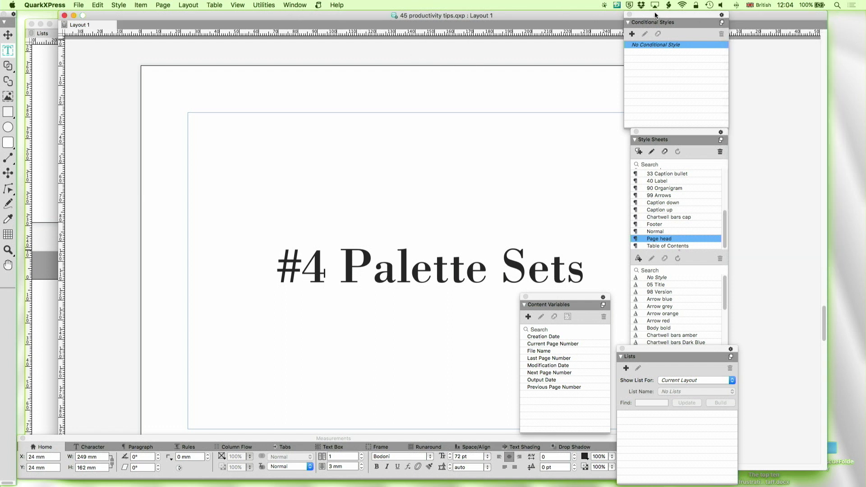
click(630, 16)
click(636, 132)
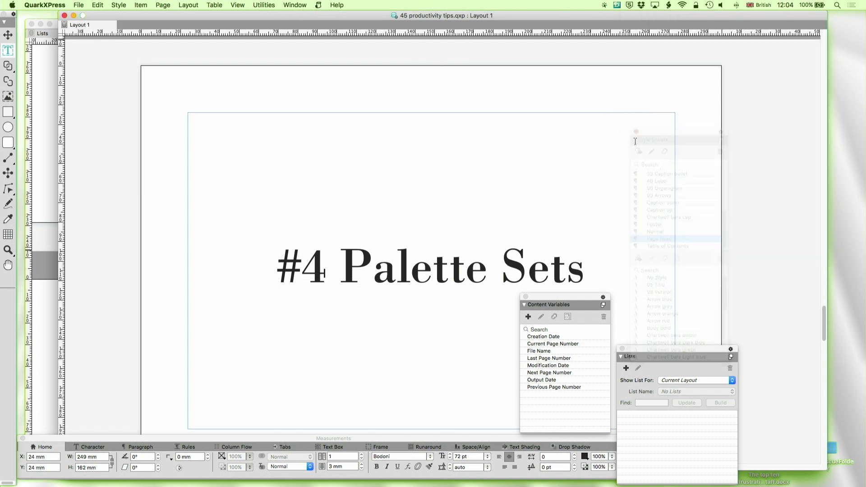
click(622, 348)
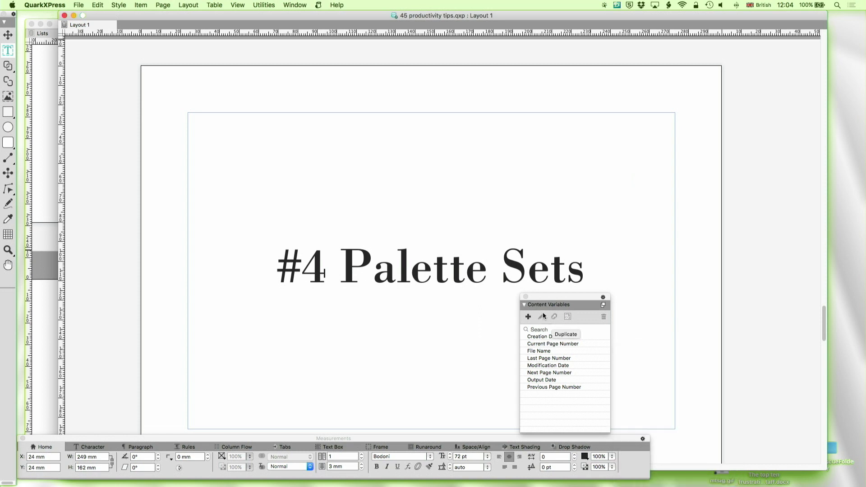
click(526, 297)
Bring back the closed palettes by applying the Novel palette set again
click(293, 5)
mouse_move(388, 56)
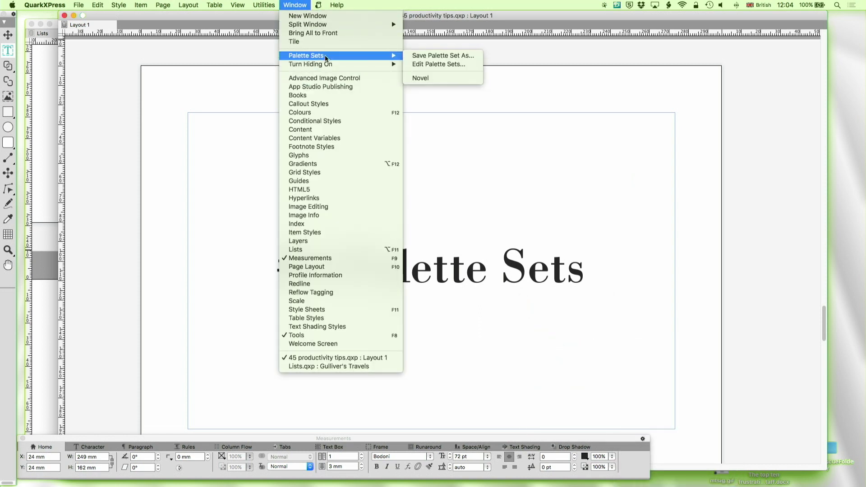
click(424, 78)
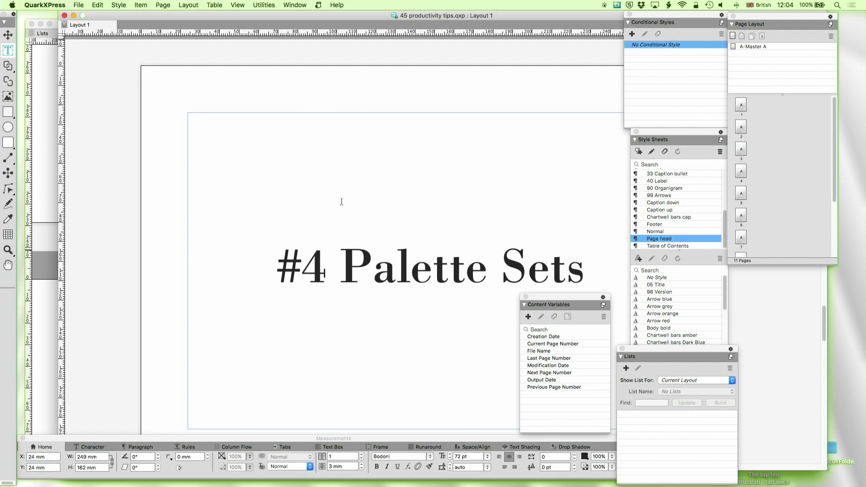
Go to the "#3 Palette Searches" page and close the Page Layout and Conditional Styles palettes
scroll(341, 201, down, 10)
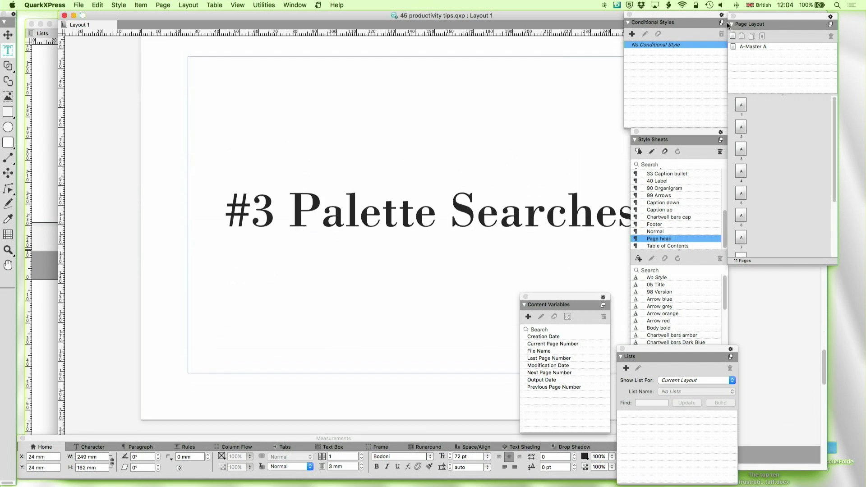
click(733, 17)
click(630, 14)
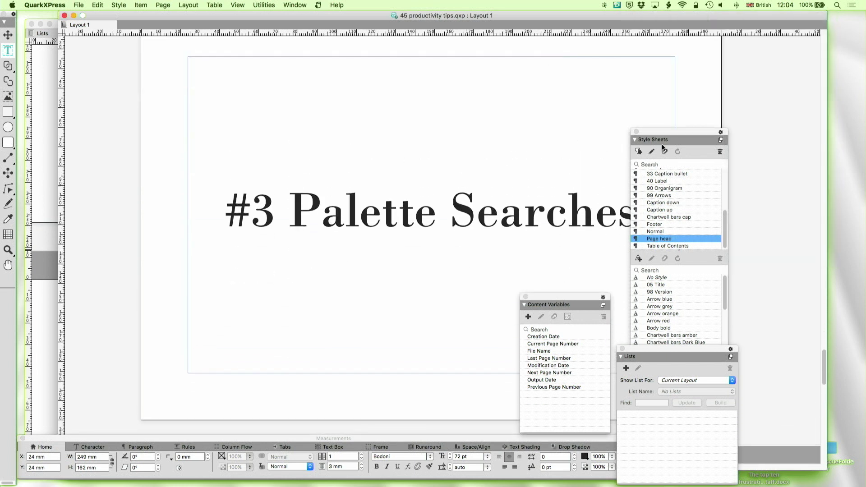
Show the Colours palette, place it over the page's upper-right area and enlarge it to list more colours
click(307, 4)
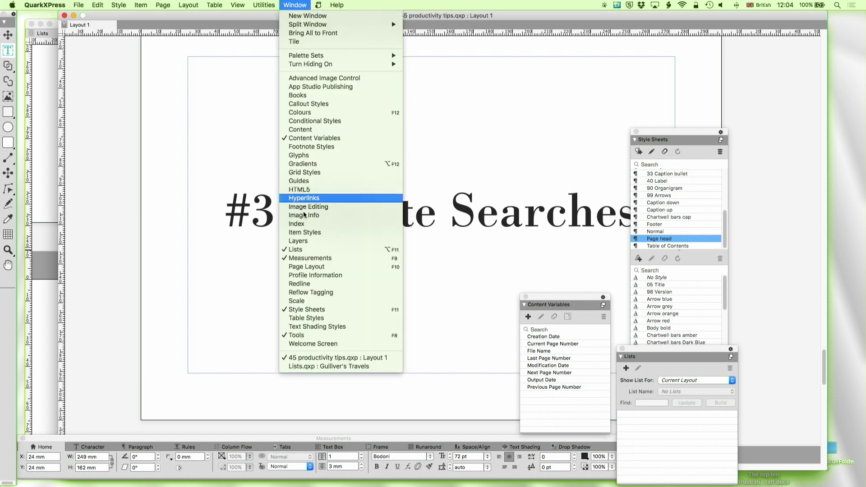
click(321, 113)
drag(430, 198, 736, 55)
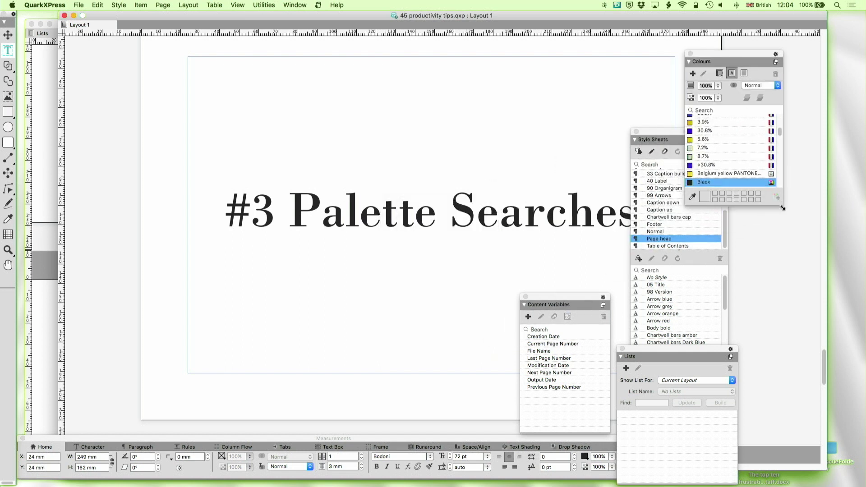
drag(781, 199, 812, 365)
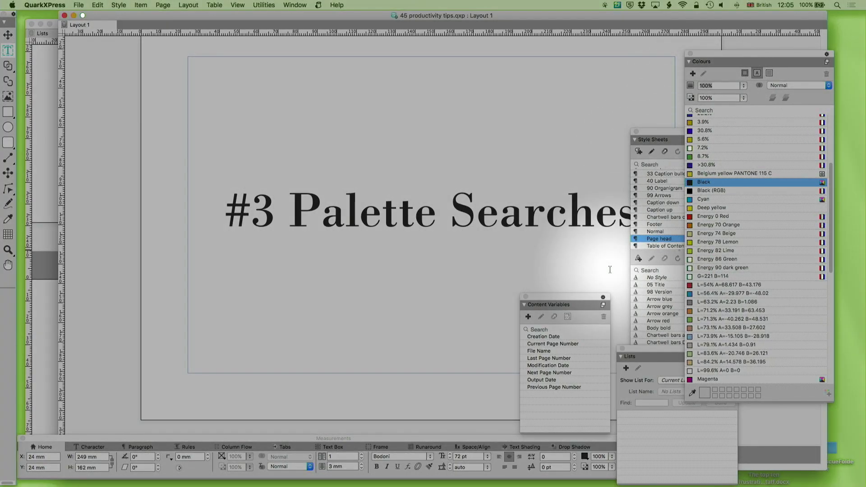
drag(736, 58, 706, 42)
Browse the colour list, search the Colours palette for "OM" and clear the search
scroll(739, 176, up, 2)
scroll(739, 176, up, 5)
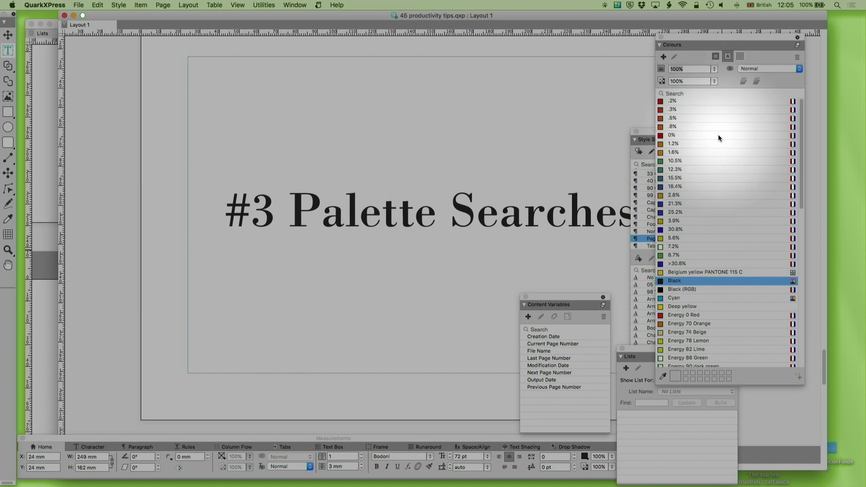
scroll(735, 239, down, 4)
scroll(734, 238, down, 4)
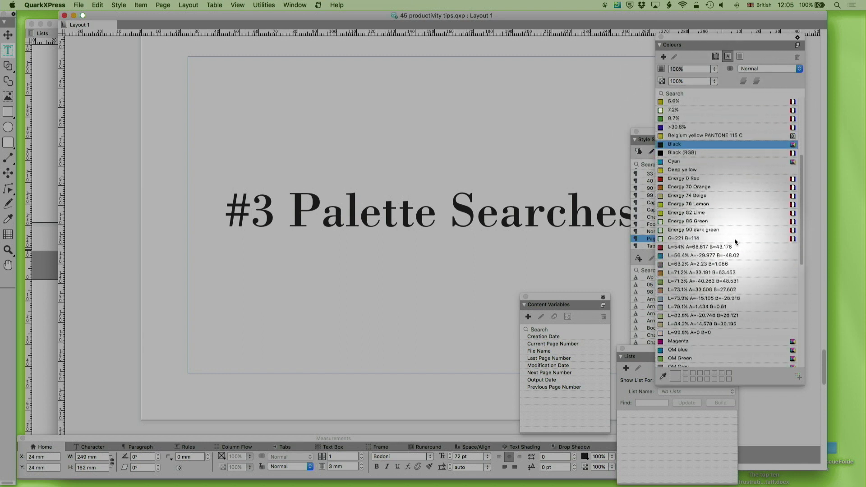
scroll(721, 216, up, 6)
click(671, 95)
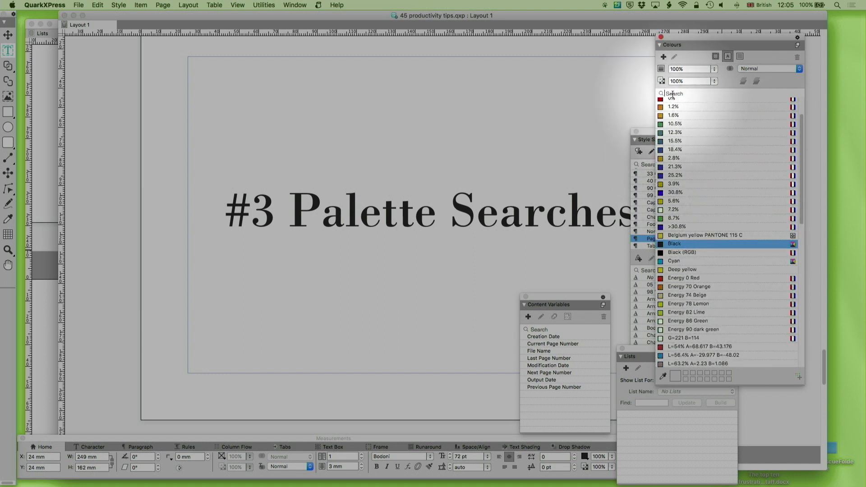
text(OM)
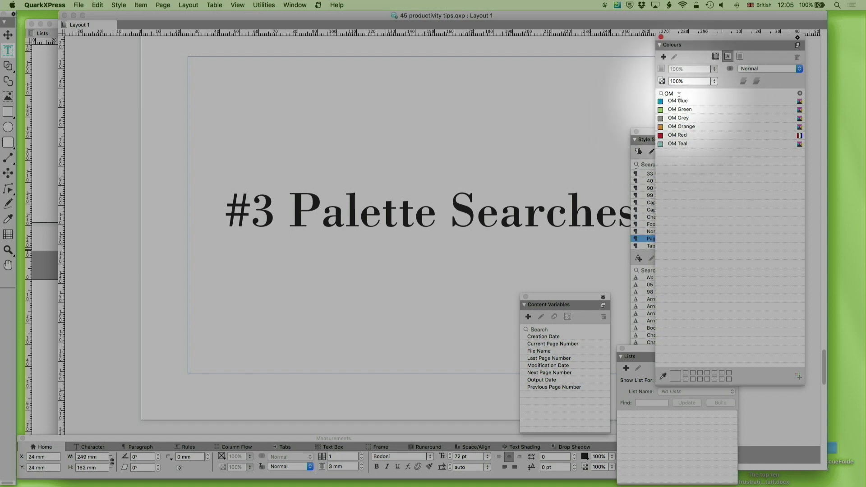
key(BackSpace)
key(BackSpace)
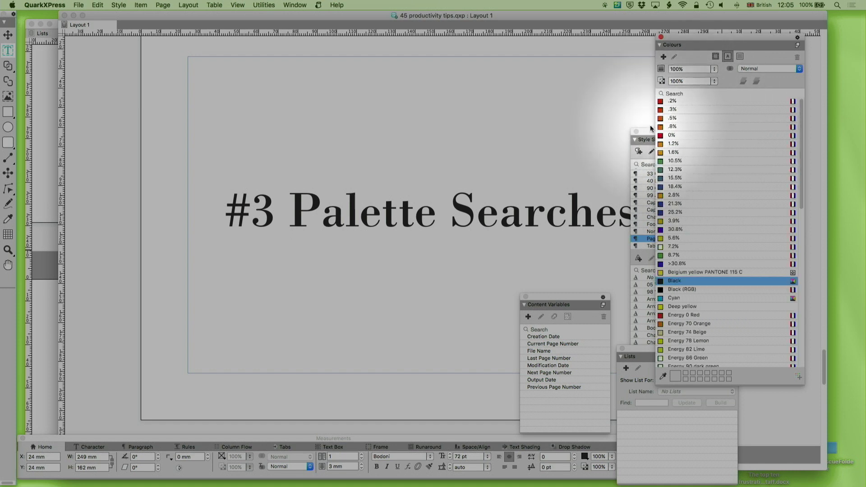
Bring the Style Sheets palette forward, search its paragraph styles for "Title" and clear the search
click(651, 132)
drag(651, 132, 644, 131)
click(643, 164)
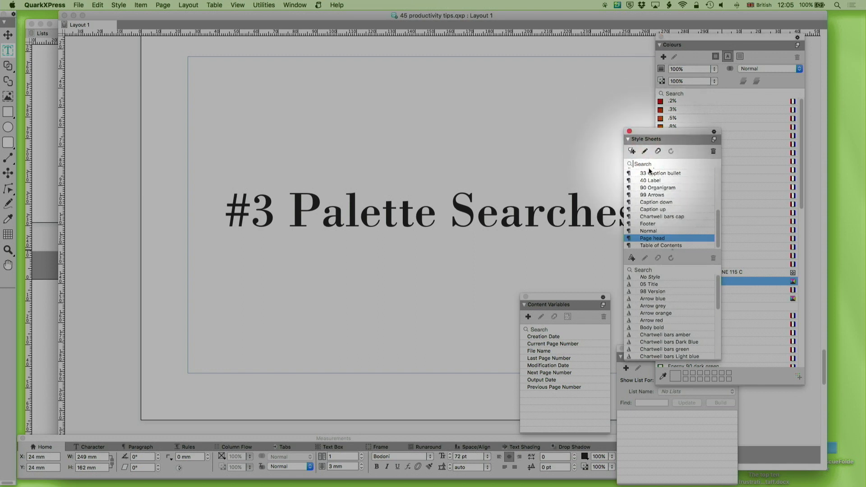
text(Title)
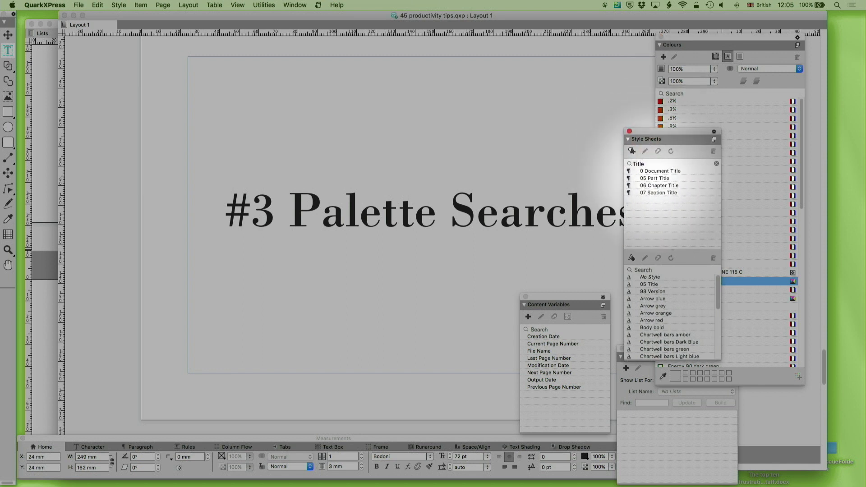
click(716, 164)
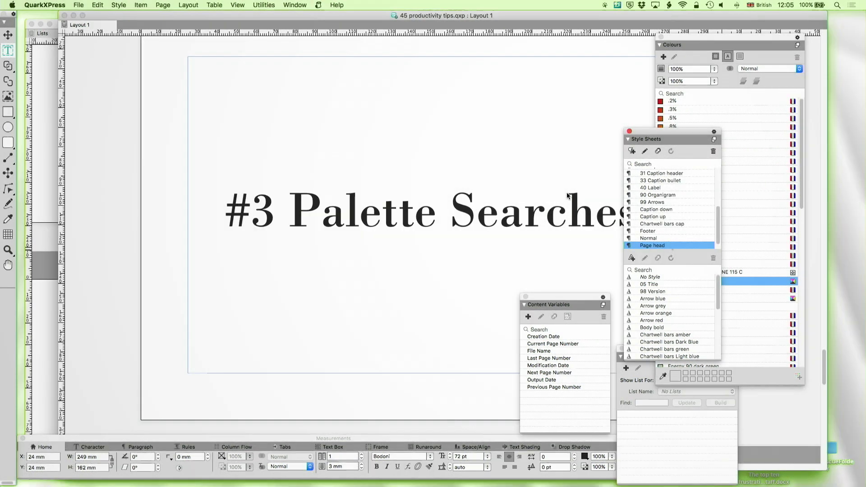
Go to the "#2 Set tool from selected" page and close the Content Variables, Style Sheets, Lists and Colours palettes
scroll(475, 201, down, 5)
scroll(475, 201, down, 10)
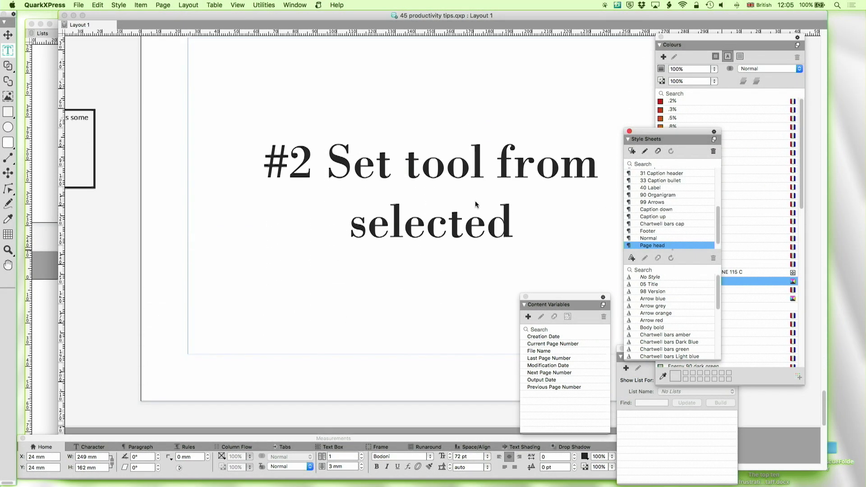
click(526, 297)
click(630, 132)
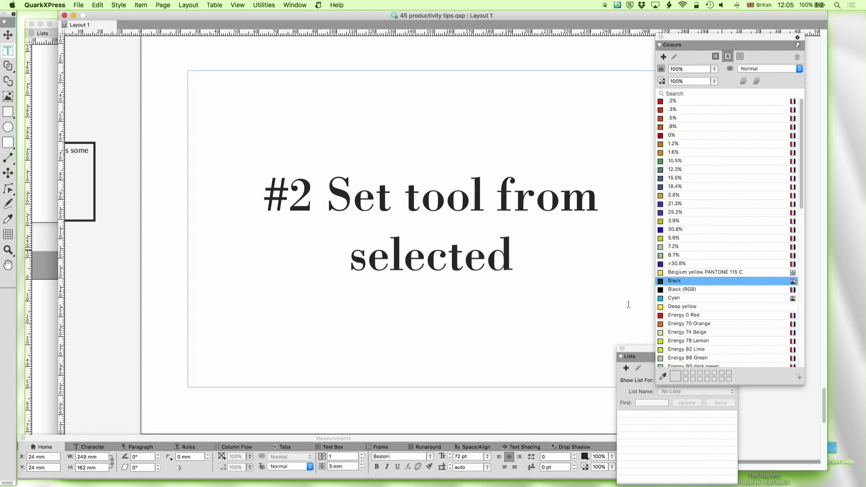
click(623, 349)
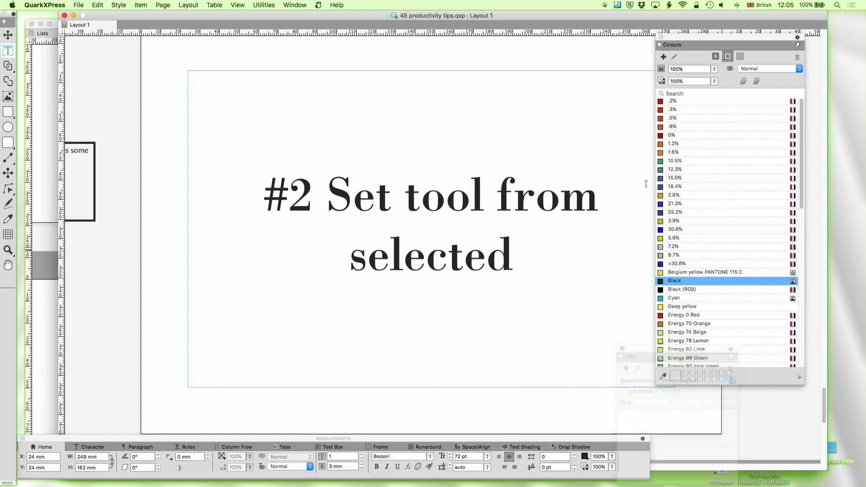
click(661, 37)
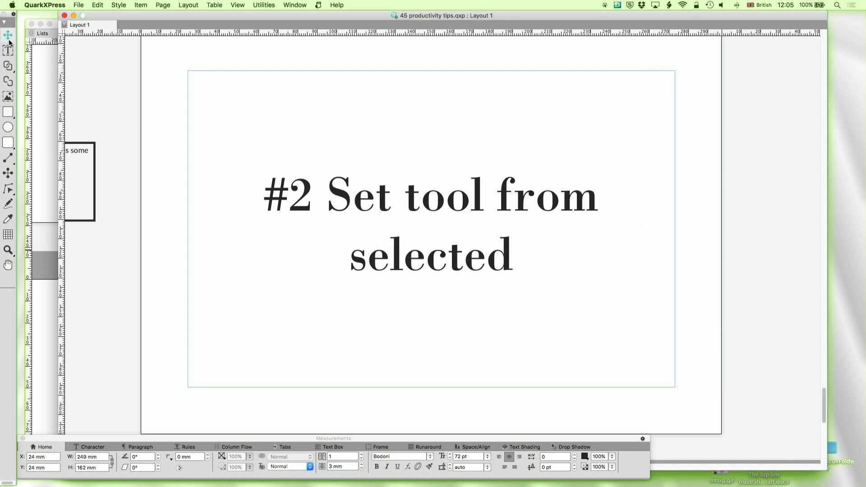
Move the framed text box closer to the page and draw a text box about 48 × 29 mm reading "This is some text", showing its frame settings
drag(82, 180, 116, 154)
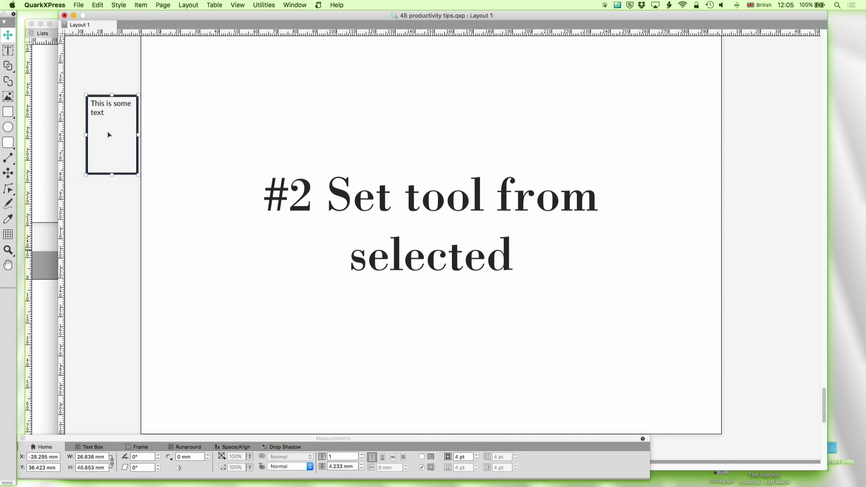
drag(175, 60, 269, 116)
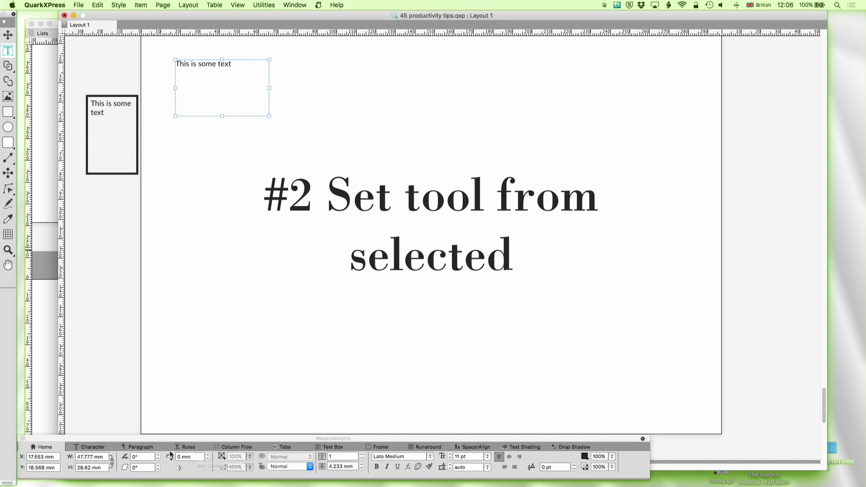
click(381, 448)
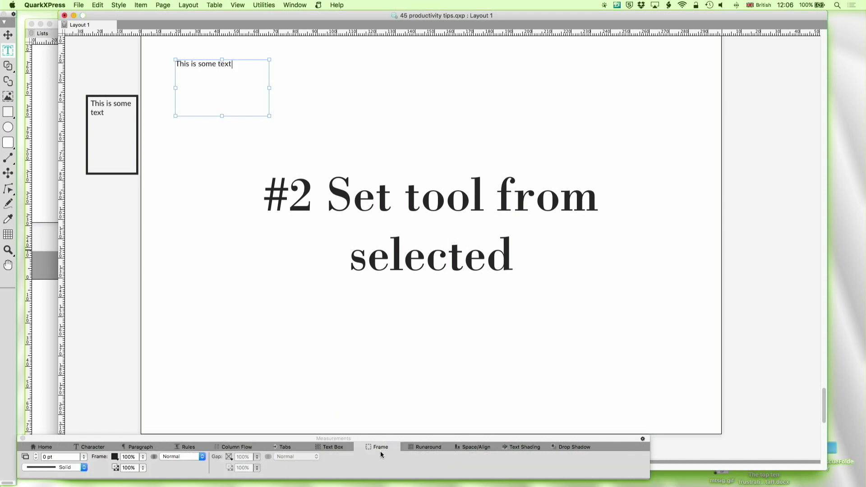